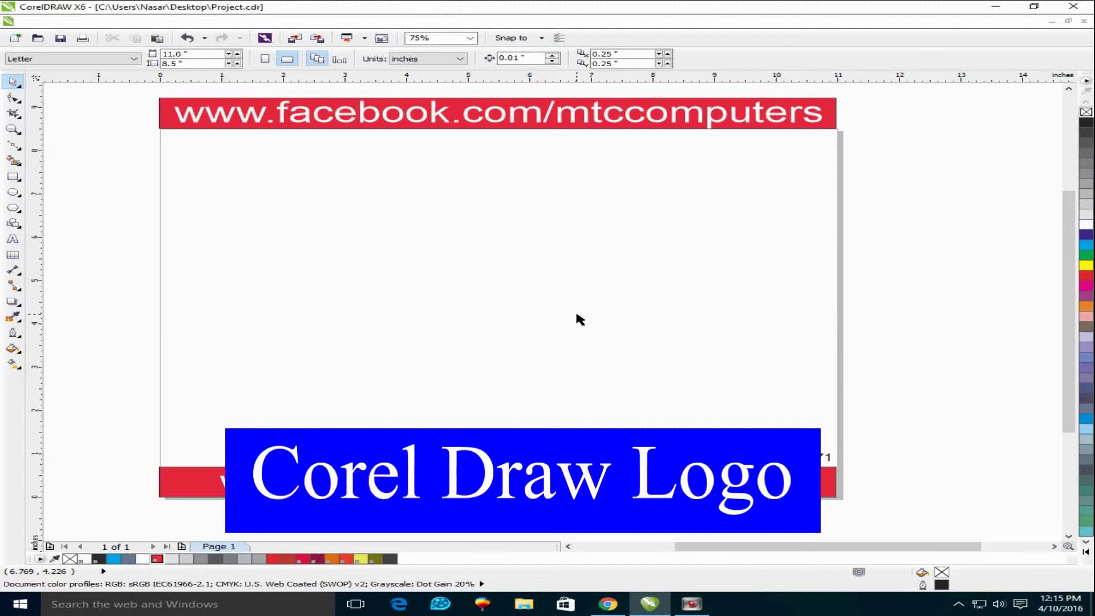
Step: Draw a long thin rectangle and duplicate it downward into a stack of five
{"action": "mouse_move", "coordinate": [244, 182]}
{"action": "left_mouse_down"}
{"action": "mouse_move", "coordinate": [603, 204]}
{"action": "mouse_move", "coordinate": [511, 206]}
{"action": "mouse_move", "coordinate": [560, 207]}
{"action": "left_mouse_up"}
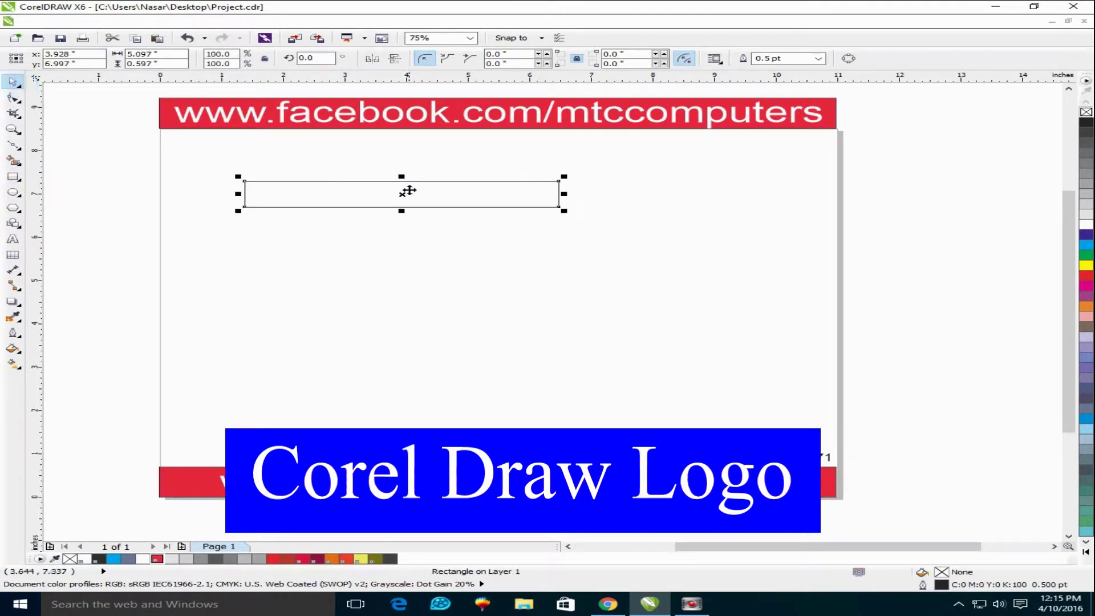
{"action": "left_click_drag", "start_coordinate": [408, 191], "coordinate": [440, 220]}
{"action": "right_click", "coordinate": [439, 220]}
{"action": "key", "text": "Escape"}
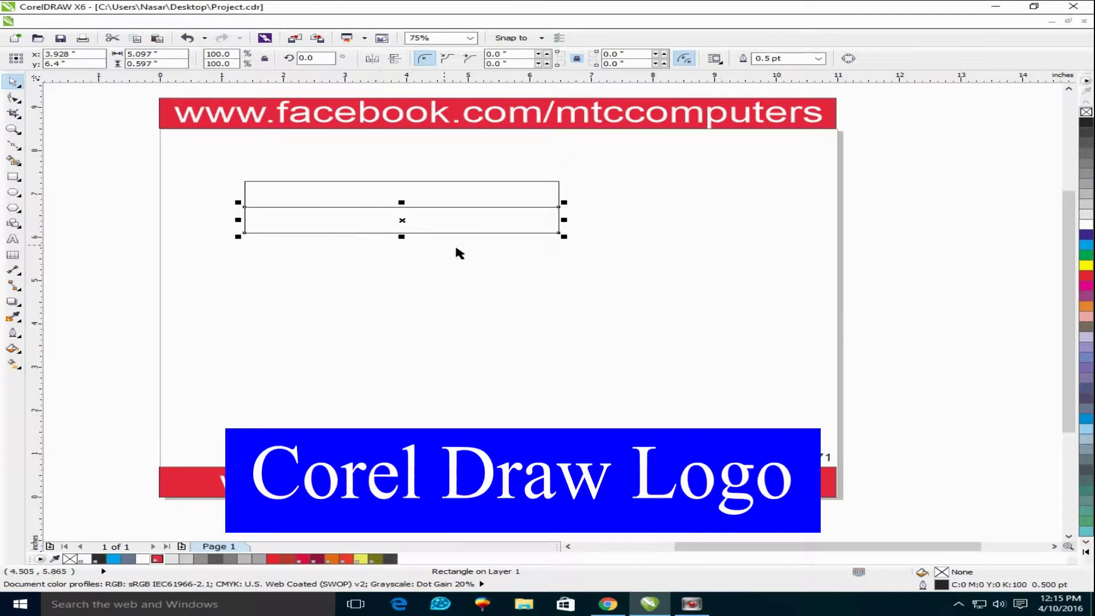
{"action": "key", "text": "ctrl+r"}
{"action": "key", "text": "ctrl+r"}
{"action": "key", "text": "ctrl+r"}
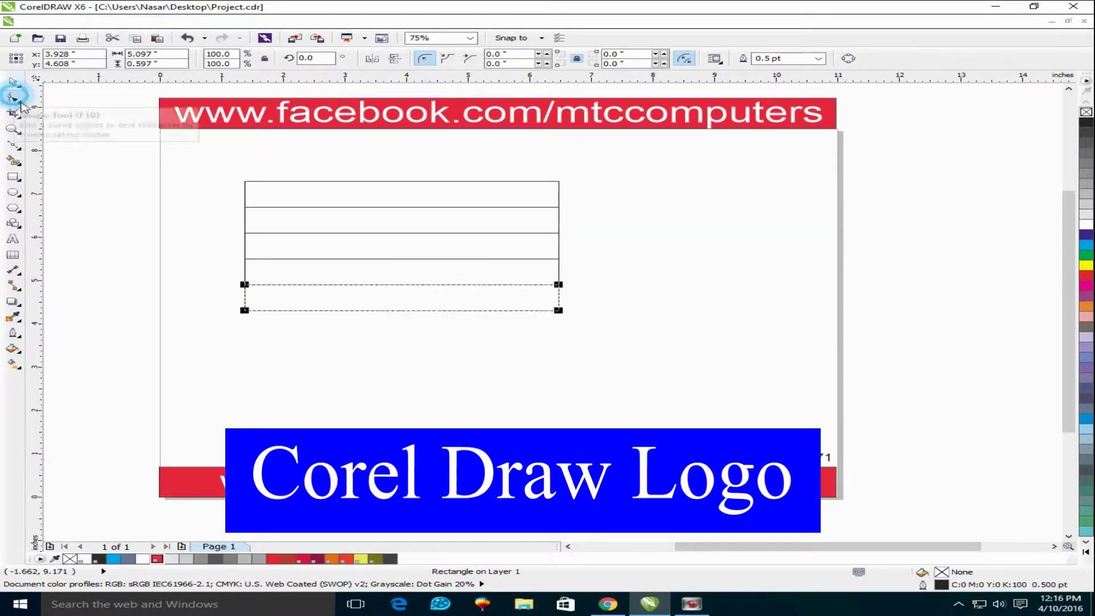
Step: Group the five rectangles and place a copy of the group to the right
{"action": "mouse_move", "coordinate": [199, 166]}
{"action": "left_mouse_down"}
{"action": "mouse_move", "coordinate": [482, 299]}
{"action": "mouse_move", "coordinate": [632, 346]}
{"action": "left_mouse_up"}
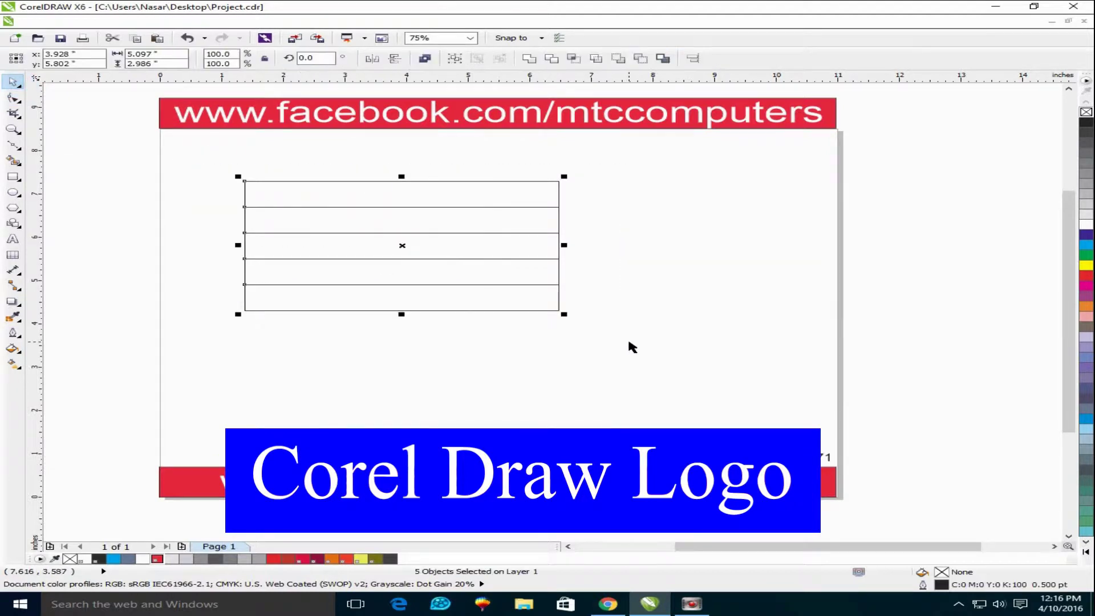
{"action": "left_click", "coordinate": [455, 58]}
{"action": "left_click_drag", "start_coordinate": [425, 234], "coordinate": [849, 244]}
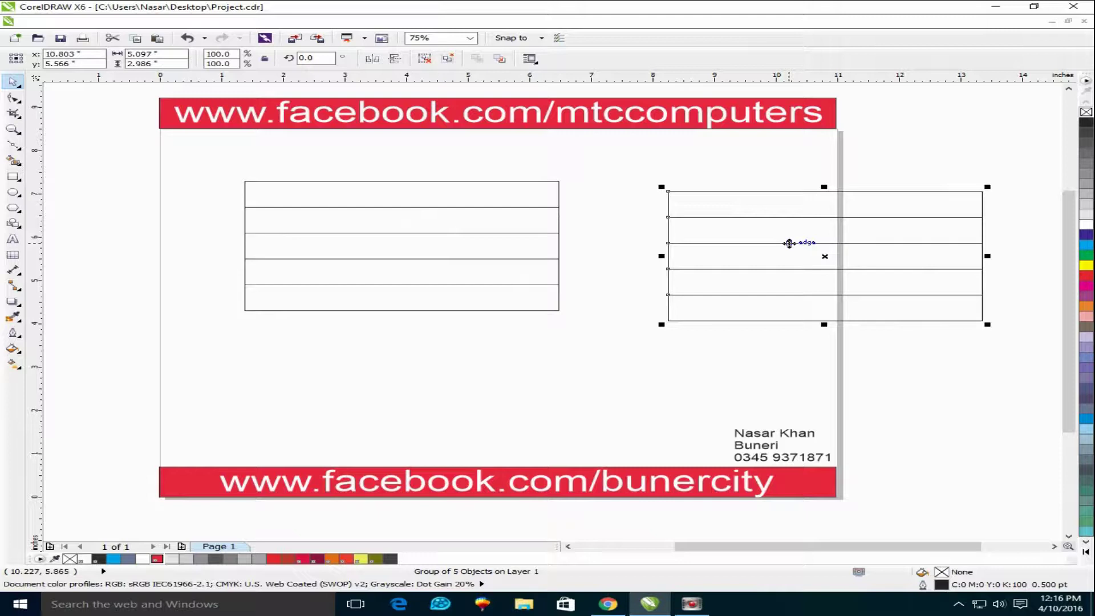
Step: Add a perspective to the left stack, raising its top-left corner so it tapers rightward
{"action": "left_click", "coordinate": [406, 245]}
{"action": "left_click_drag", "start_coordinate": [431, 233], "coordinate": [395, 268]}
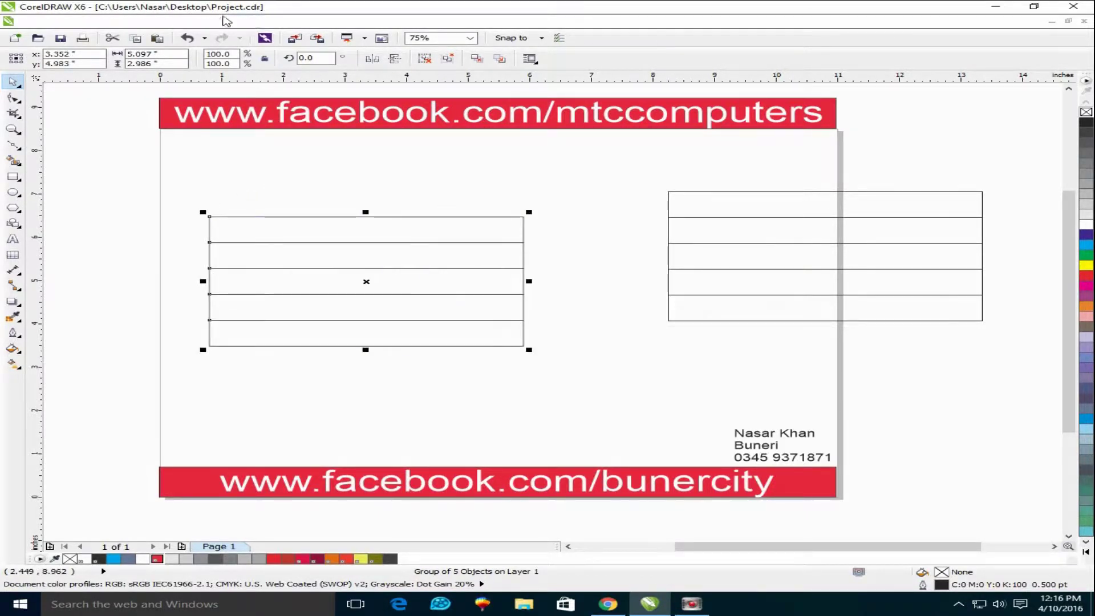
{"action": "left_click", "coordinate": [249, 21]}
{"action": "left_click", "coordinate": [294, 178]}
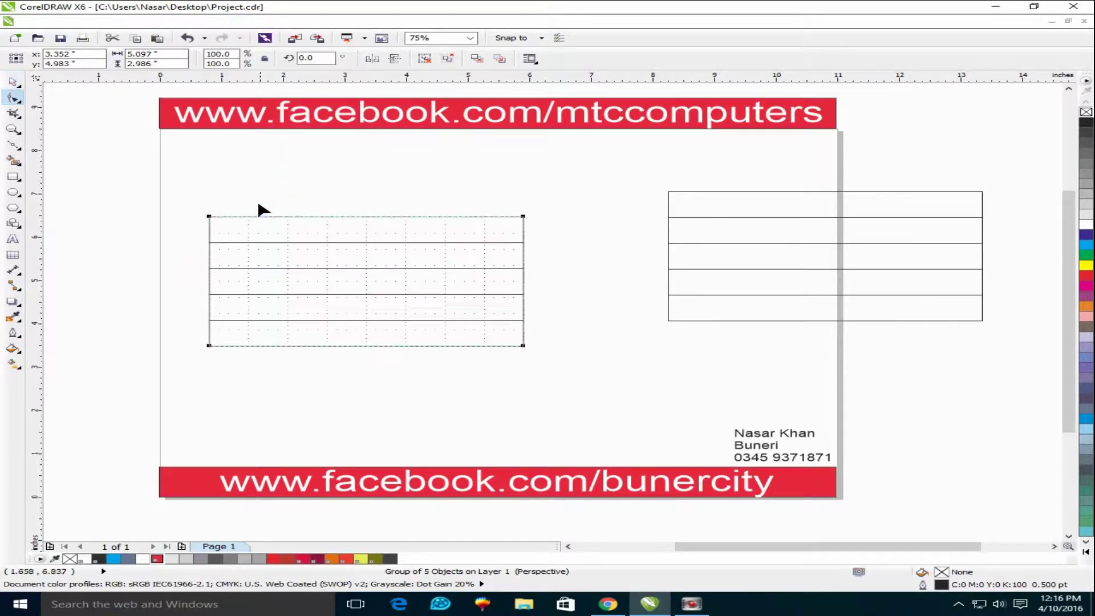
{"action": "left_click_drag", "start_coordinate": [210, 217], "coordinate": [221, 169]}
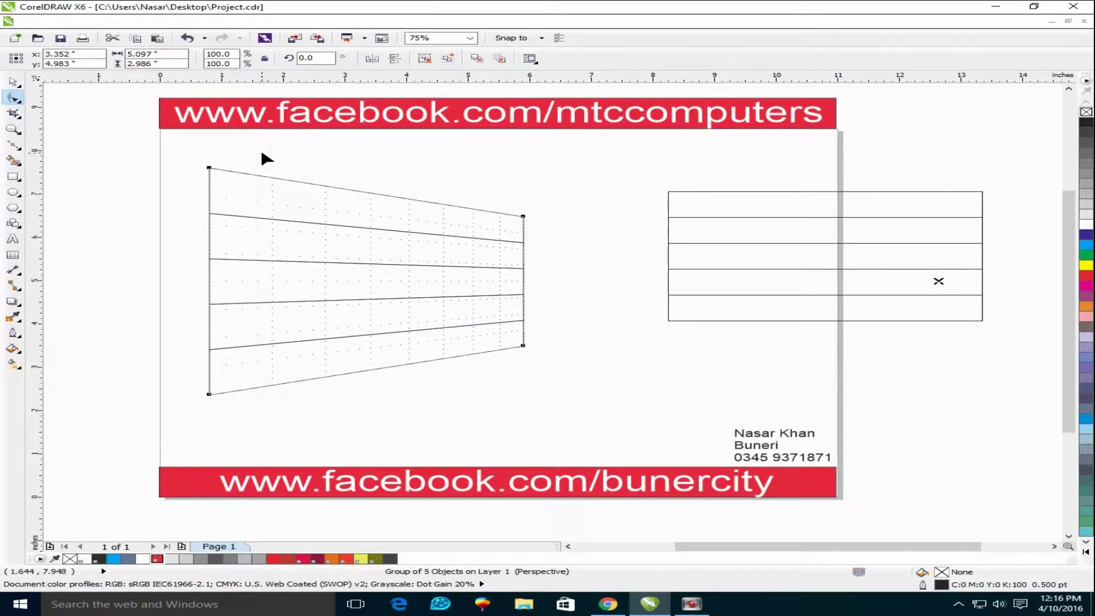
{"action": "left_click", "coordinate": [10, 79]}
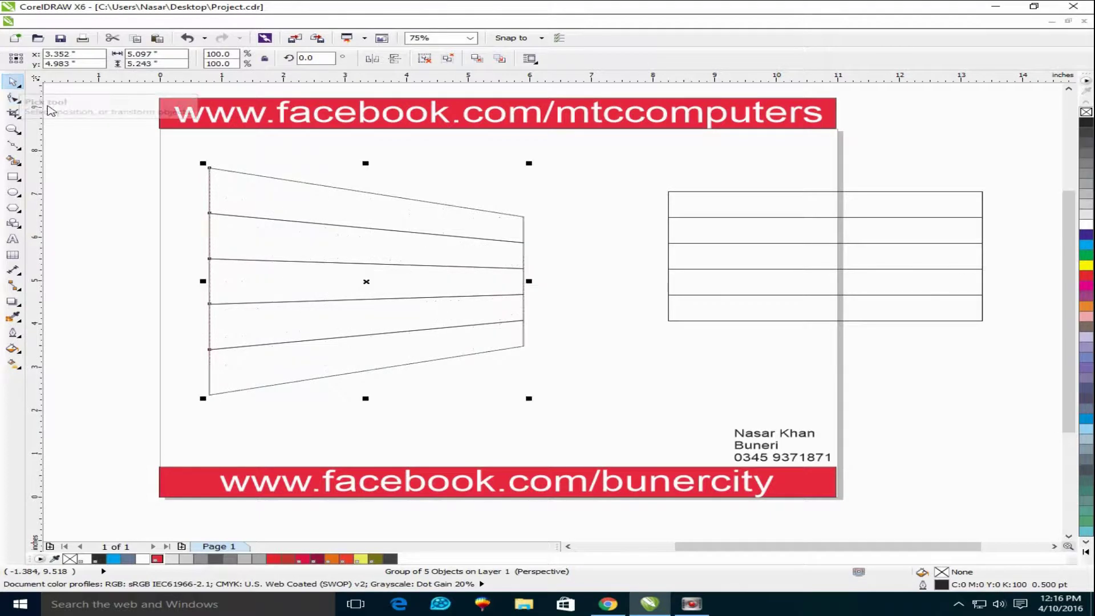
Step: Squeeze the tapered stack narrower and butt the plain stack against its narrow right end
{"action": "left_click_drag", "start_coordinate": [532, 281], "coordinate": [423, 280]}
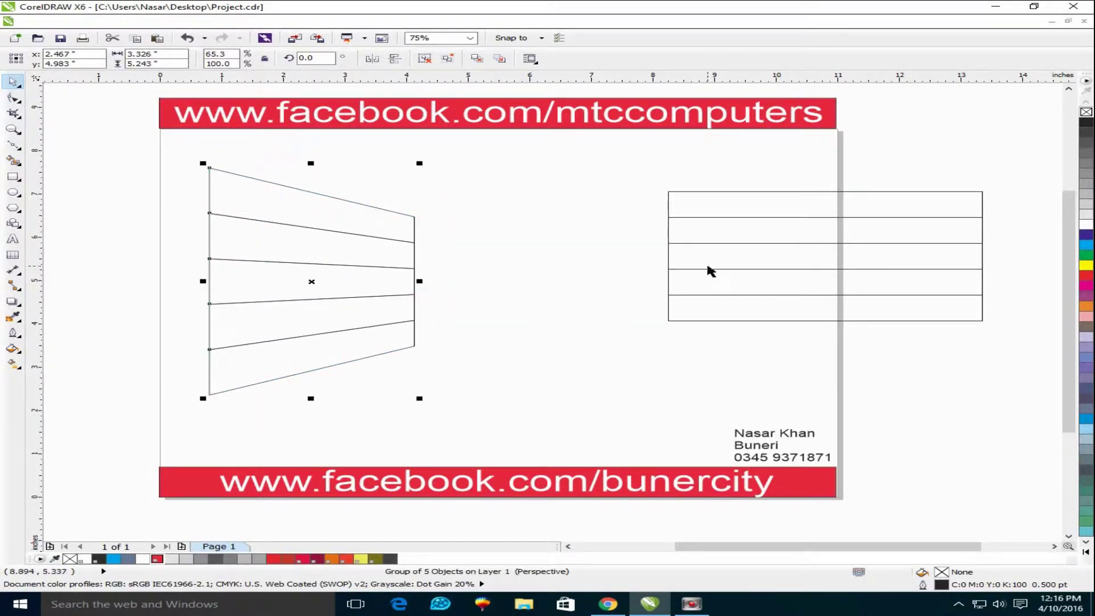
{"action": "mouse_move", "coordinate": [762, 243]}
{"action": "left_mouse_down"}
{"action": "mouse_move", "coordinate": [735, 259]}
{"action": "mouse_move", "coordinate": [511, 267]}
{"action": "left_mouse_up"}
{"action": "scroll", "coordinate": [409, 262], "scroll_direction": "up", "scroll_amount": 2}
{"action": "scroll", "coordinate": [416, 171], "scroll_direction": "up", "scroll_amount": 3}
{"action": "scroll", "coordinate": [440, 157], "scroll_direction": "up", "scroll_amount": 1}
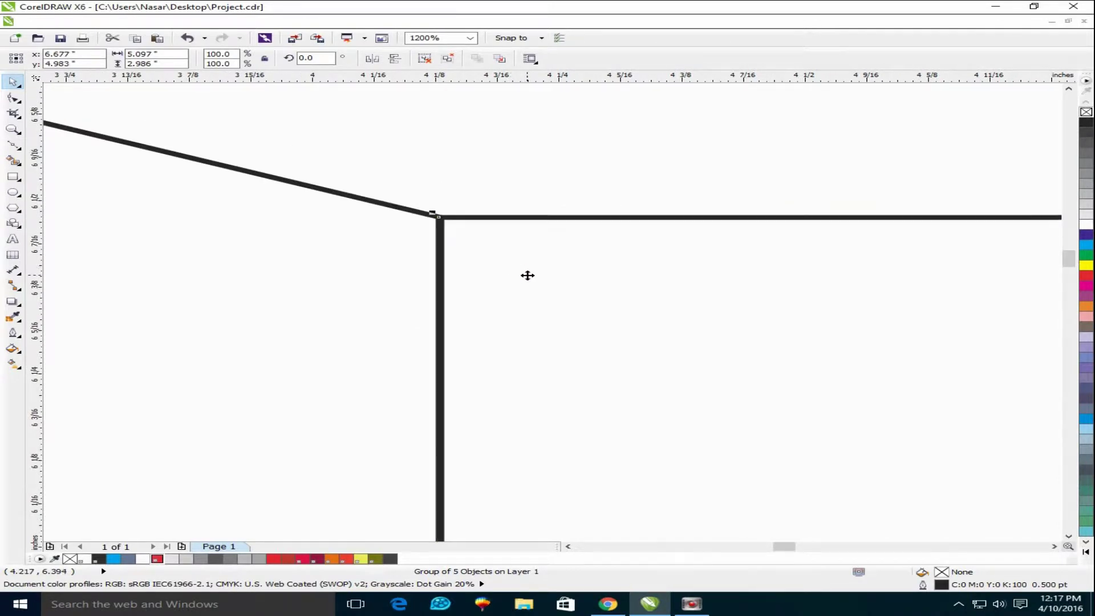
{"action": "scroll", "coordinate": [514, 283], "scroll_direction": "down", "scroll_amount": 3}
{"action": "scroll", "coordinate": [582, 328], "scroll_direction": "down", "scroll_amount": 3}
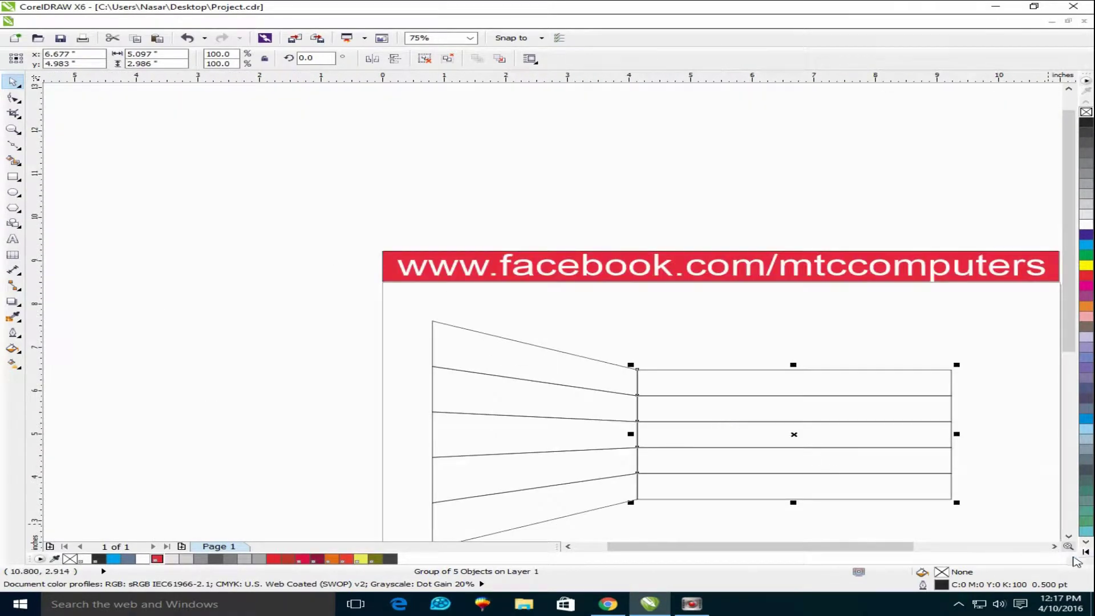
{"action": "scroll", "coordinate": [663, 393], "scroll_direction": "right", "scroll_amount": 2}
{"action": "scroll", "coordinate": [663, 394], "scroll_direction": "down", "scroll_amount": 2}
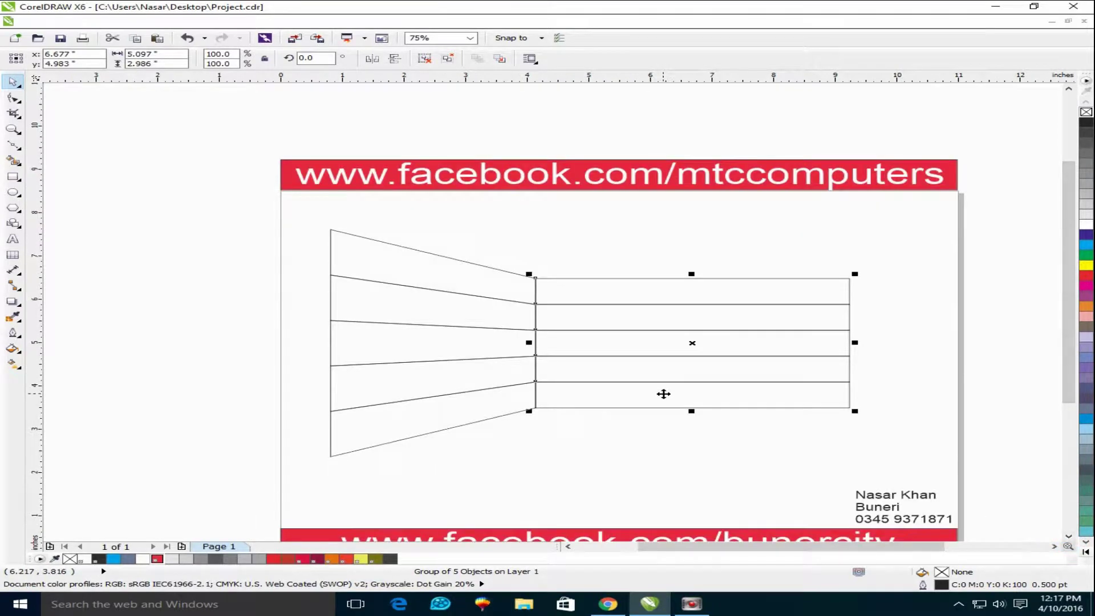
{"action": "left_click", "coordinate": [13, 177]}
Step: Draw a small square, fit it on the top strip's right end, and rotate it 45°
{"action": "scroll", "coordinate": [873, 306], "scroll_direction": "up", "scroll_amount": 2}
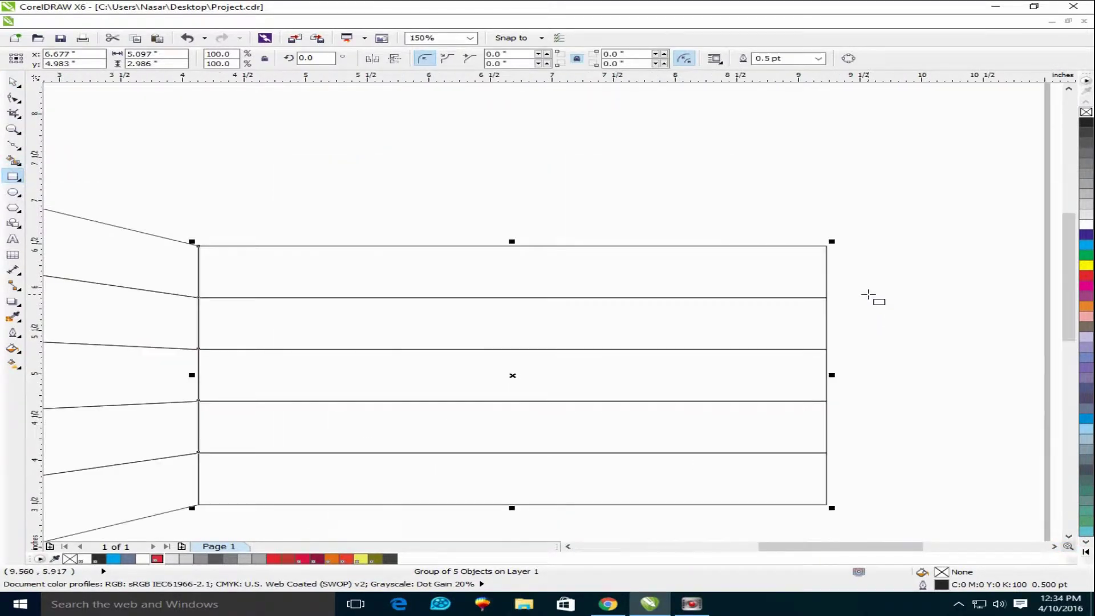
{"action": "left_click_drag", "start_coordinate": [790, 163], "coordinate": [865, 204]}
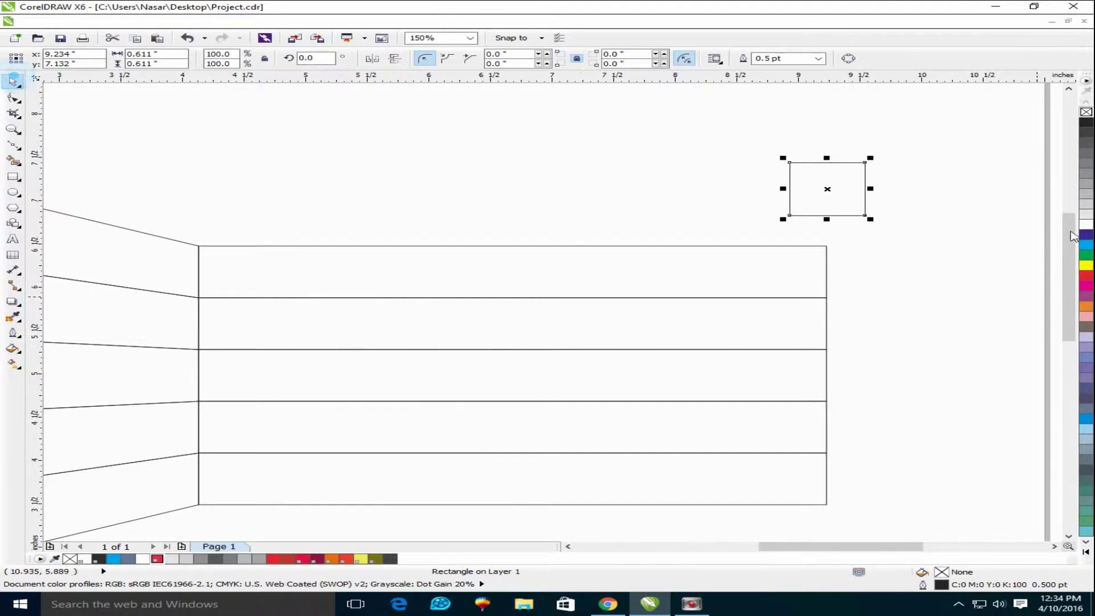
{"action": "scroll", "coordinate": [839, 189], "scroll_direction": "up", "scroll_amount": 2}
{"action": "scroll", "coordinate": [785, 215], "scroll_direction": "up", "scroll_amount": 2}
{"action": "scroll", "coordinate": [799, 203], "scroll_direction": "down", "scroll_amount": 3}
{"action": "left_click_drag", "start_coordinate": [804, 113], "coordinate": [791, 444]}
{"action": "left_click_drag", "start_coordinate": [920, 478], "coordinate": [915, 474]}
{"action": "left_click_drag", "start_coordinate": [763, 366], "coordinate": [774, 365]}
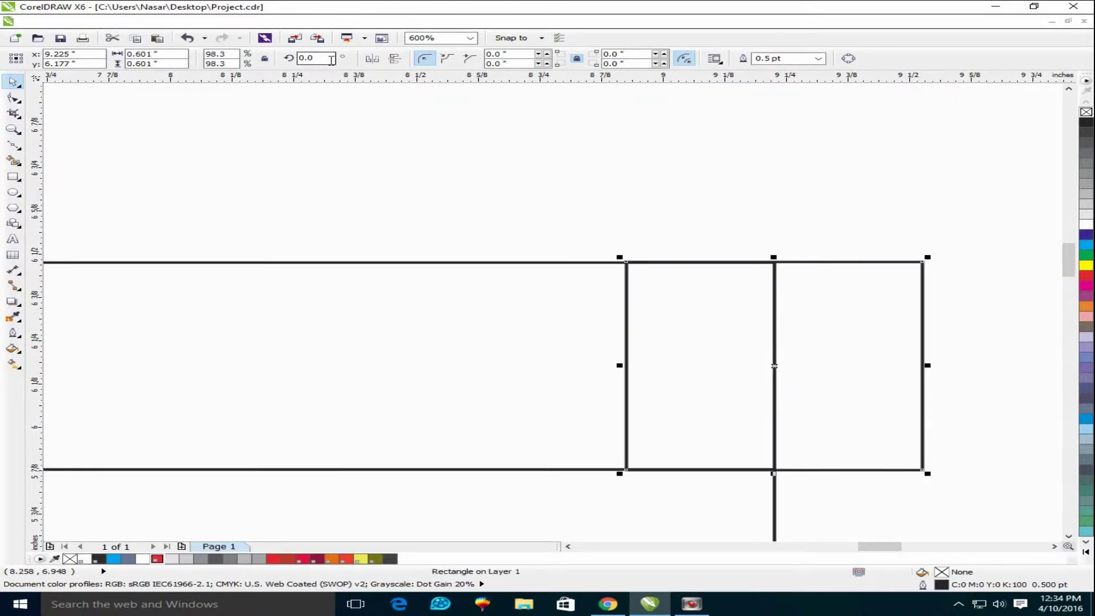
{"action": "type", "text": "45"}
{"action": "key", "text": "Return"}
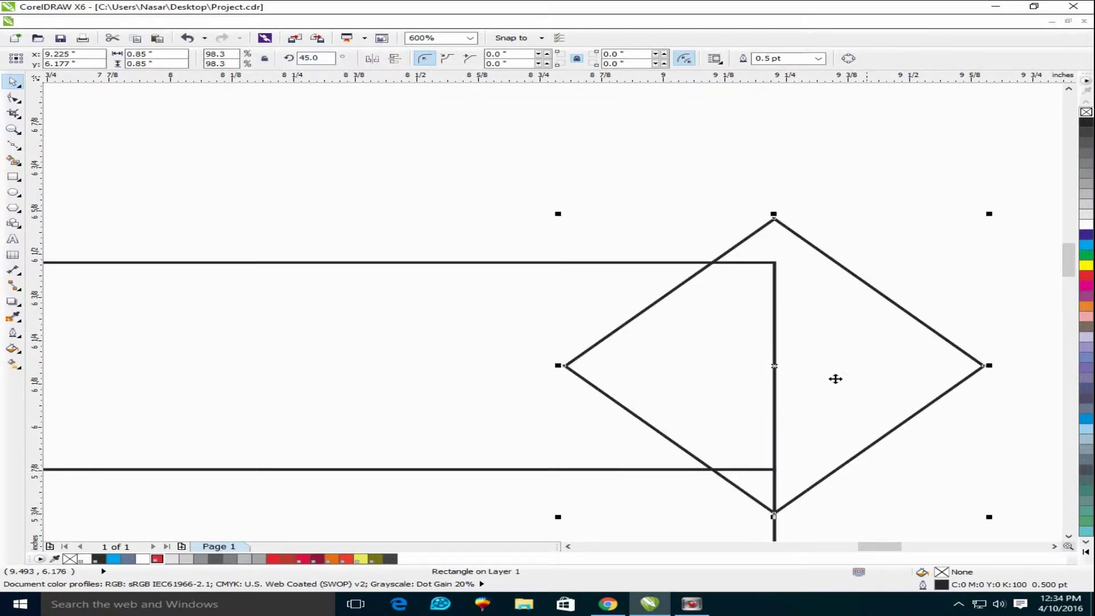
Step: Convert the diamond to curves and delete its left node to leave a triangle
{"action": "left_click", "coordinate": [185, 21]}
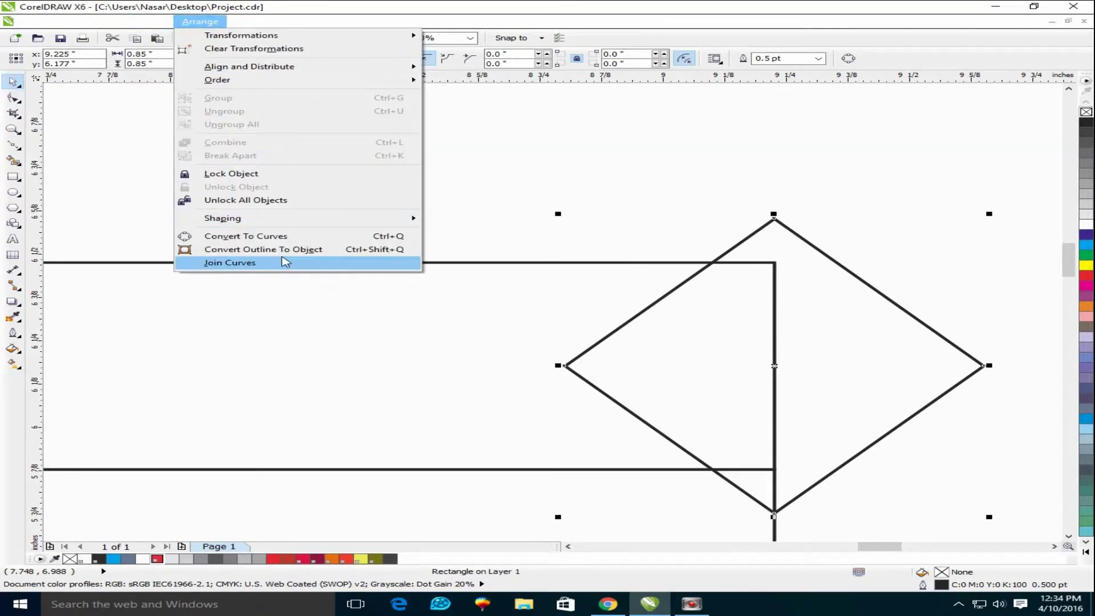
{"action": "left_click", "coordinate": [291, 244]}
{"action": "left_click", "coordinate": [13, 98]}
{"action": "left_click_drag", "start_coordinate": [513, 337], "coordinate": [596, 402]}
{"action": "key", "text": "Delete"}
{"action": "scroll", "coordinate": [885, 420], "scroll_direction": "down", "scroll_amount": 3}
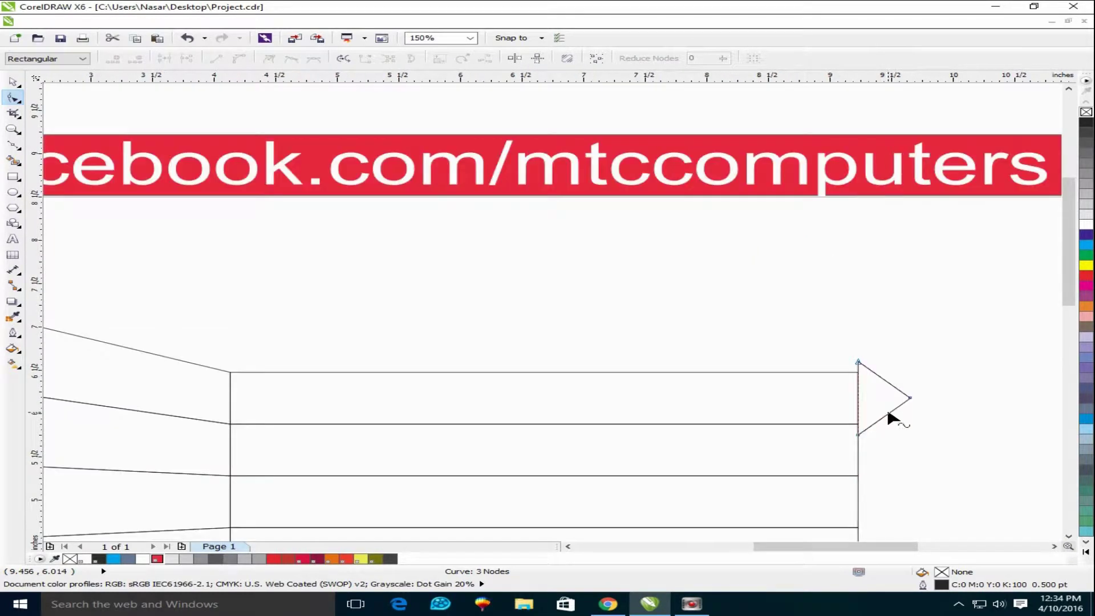
{"action": "left_click", "coordinate": [1068, 540]}
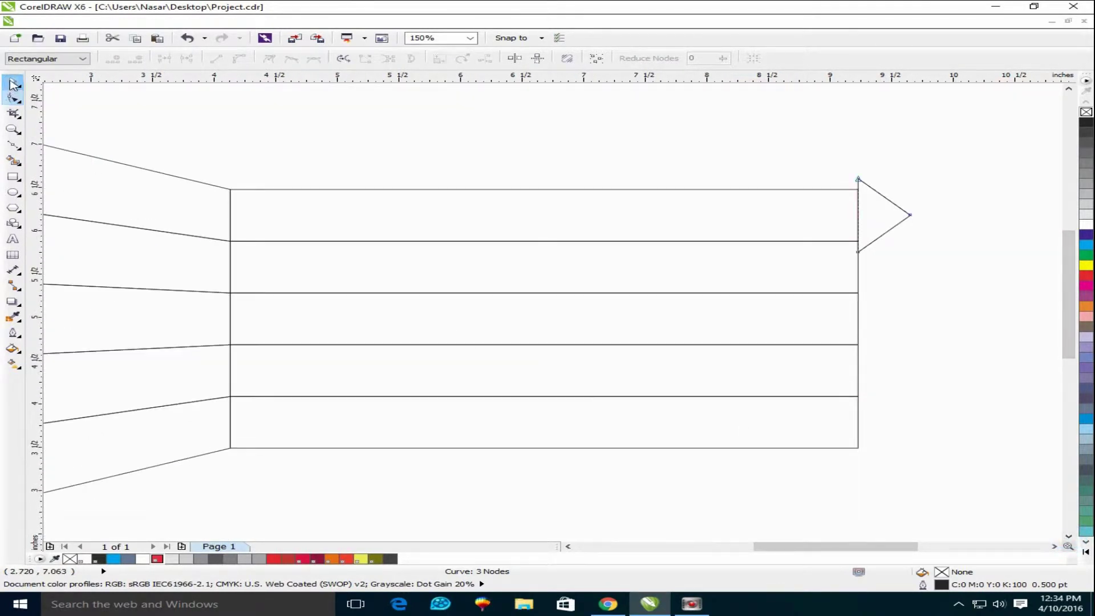
{"action": "key", "text": "space"}
Step: Copy the triangle down onto each of the remaining strips
{"action": "left_click_drag", "start_coordinate": [870, 204], "coordinate": [857, 317]}
{"action": "key", "text": "ctrl+r"}
{"action": "key", "text": "ctrl+r"}
{"action": "left_click", "coordinate": [991, 420]}
{"action": "scroll", "coordinate": [931, 285], "scroll_direction": "down", "scroll_amount": 1}
{"action": "mouse_move", "coordinate": [298, 166]}
{"action": "left_mouse_down"}
{"action": "mouse_move", "coordinate": [982, 436]}
{"action": "mouse_move", "coordinate": [973, 422]}
{"action": "left_mouse_up"}
Step: Combine the top arrowhead, top strip and tapered base with Ctrl+L, then undo it
{"action": "left_click", "coordinate": [936, 261]}
{"action": "left_click", "coordinate": [906, 246]}
{"action": "left_click", "coordinate": [770, 230], "text": "shift"}
{"action": "left_click", "coordinate": [434, 217], "text": "shift"}
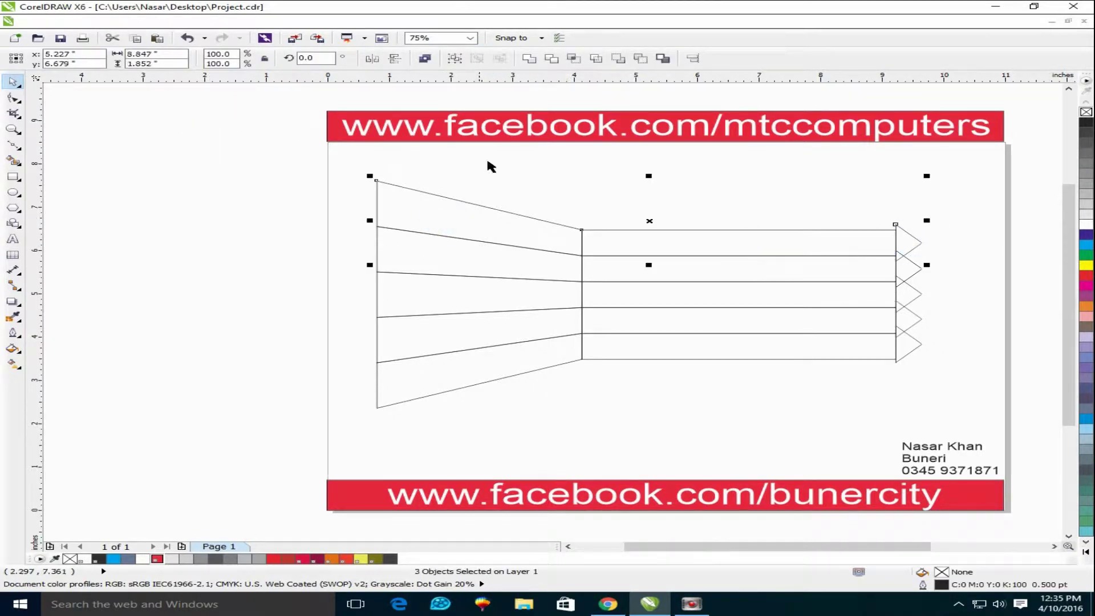
{"action": "key", "text": "ctrl+l"}
{"action": "left_click", "coordinate": [909, 240]}
{"action": "left_click", "coordinate": [867, 247]}
{"action": "key", "text": "ctrl+z"}
{"action": "key", "text": "ctrl+z"}
{"action": "key", "text": "ctrl+z"}
{"action": "key", "text": "ctrl+z"}
{"action": "key", "text": "ctrl+z"}
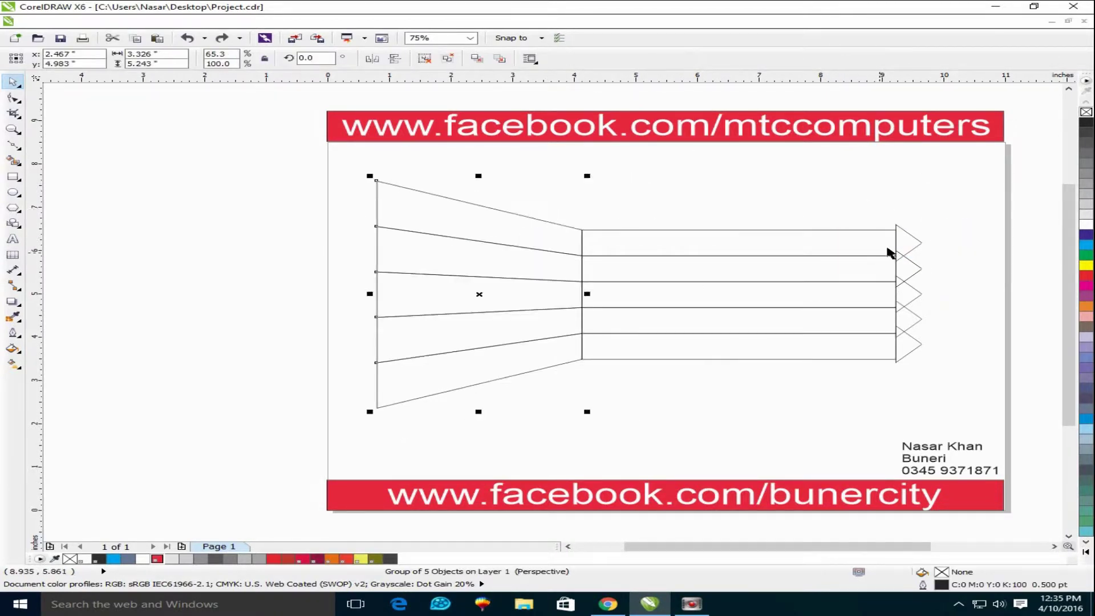
Step: Select the top arrowhead together with the group of rectangle strips
{"action": "scroll", "coordinate": [888, 262], "scroll_direction": "up", "scroll_amount": 2}
{"action": "scroll", "coordinate": [831, 228], "scroll_direction": "up", "scroll_amount": 3}
{"action": "scroll", "coordinate": [868, 281], "scroll_direction": "down", "scroll_amount": 2}
{"action": "left_click", "coordinate": [885, 279]}
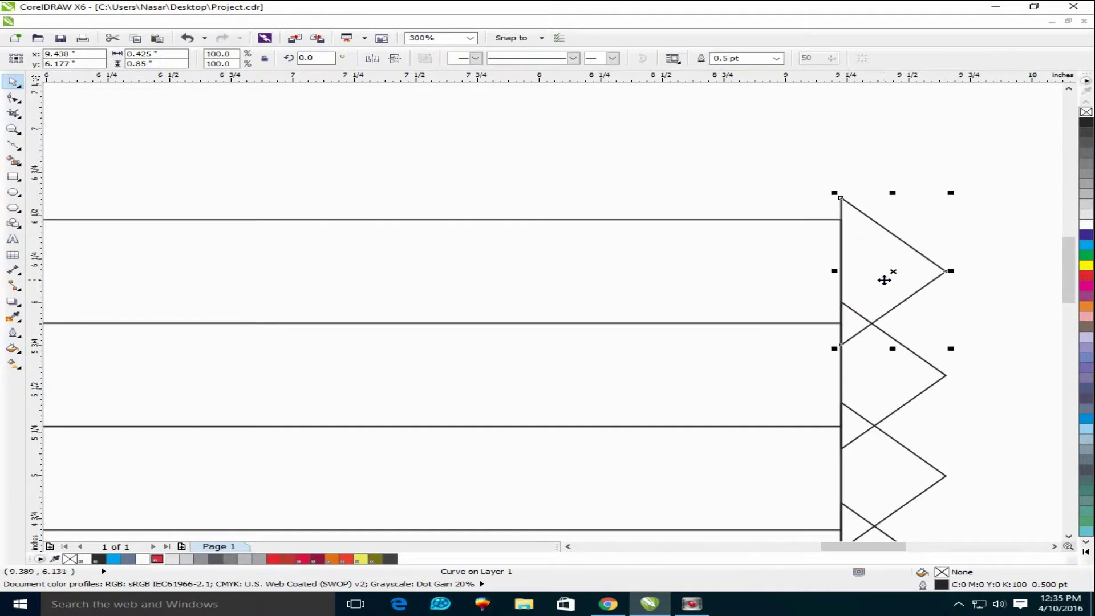
{"action": "scroll", "coordinate": [884, 280], "scroll_direction": "down", "scroll_amount": 3}
{"action": "left_click", "coordinate": [711, 288]}
{"action": "left_click", "coordinate": [871, 264]}
{"action": "left_click", "coordinate": [777, 279], "text": "shift"}
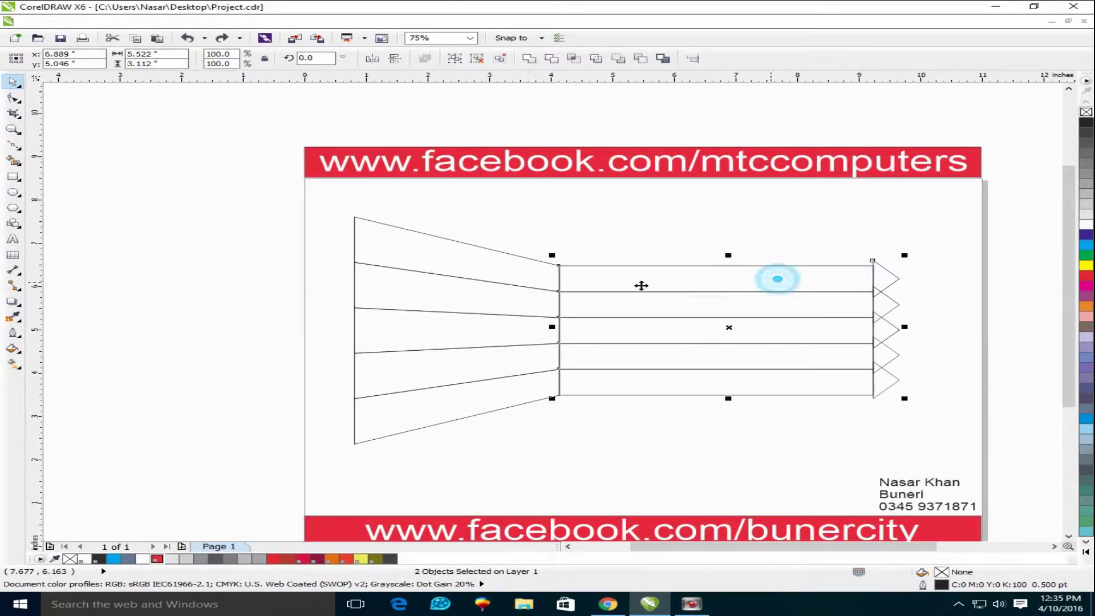
Step: Select the strip group with the tapered base, then the whole drawing, and deselect
{"action": "left_click", "coordinate": [813, 216]}
{"action": "left_click", "coordinate": [717, 276]}
{"action": "left_click", "coordinate": [497, 261], "text": "shift"}
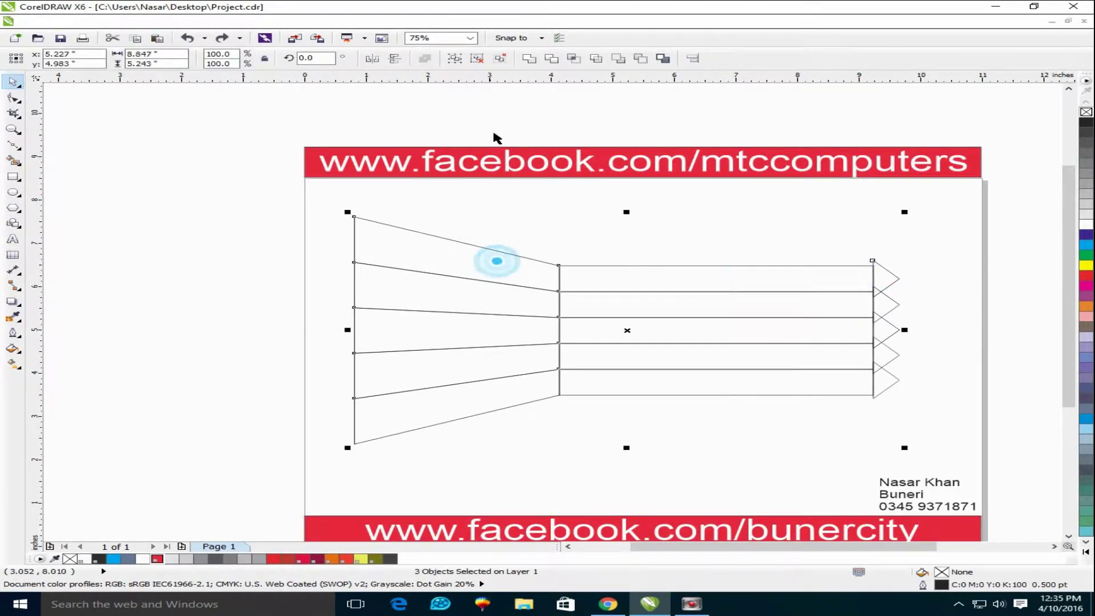
{"action": "left_click", "coordinate": [918, 216]}
{"action": "left_click", "coordinate": [483, 279]}
{"action": "left_click_drag", "start_coordinate": [334, 217], "coordinate": [913, 457]}
{"action": "left_click", "coordinate": [736, 191]}
Step: Combine the top strip and arrowhead, then undo the combine
{"action": "scroll", "coordinate": [856, 273], "scroll_direction": "up", "scroll_amount": 2}
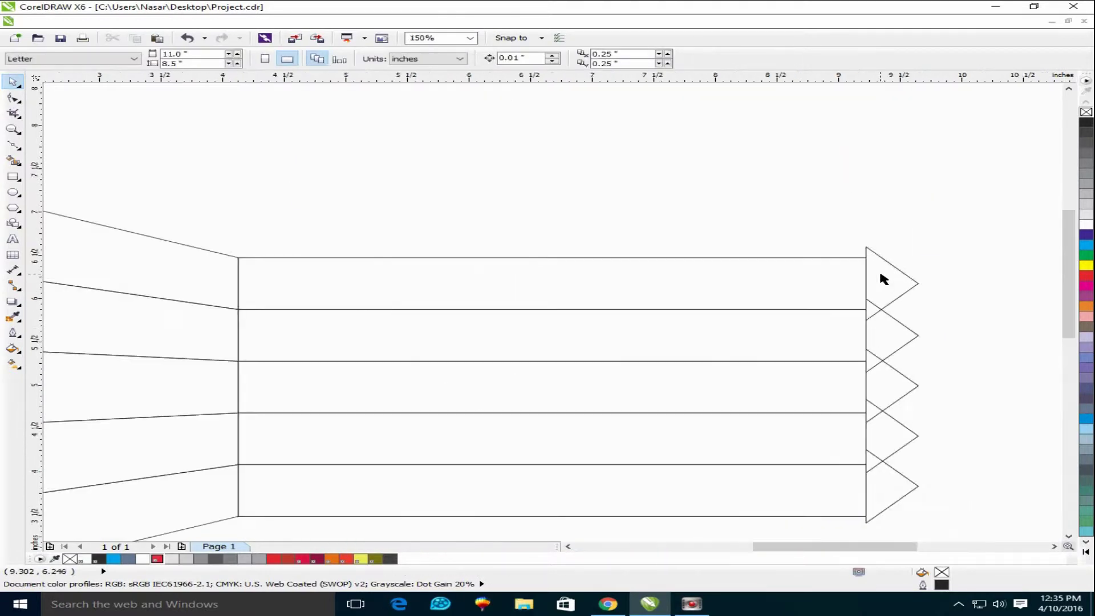
{"action": "scroll", "coordinate": [883, 279], "scroll_direction": "up", "scroll_amount": 5}
{"action": "scroll", "coordinate": [842, 279], "scroll_direction": "up", "scroll_amount": 2}
{"action": "scroll", "coordinate": [819, 301], "scroll_direction": "down", "scroll_amount": 9}
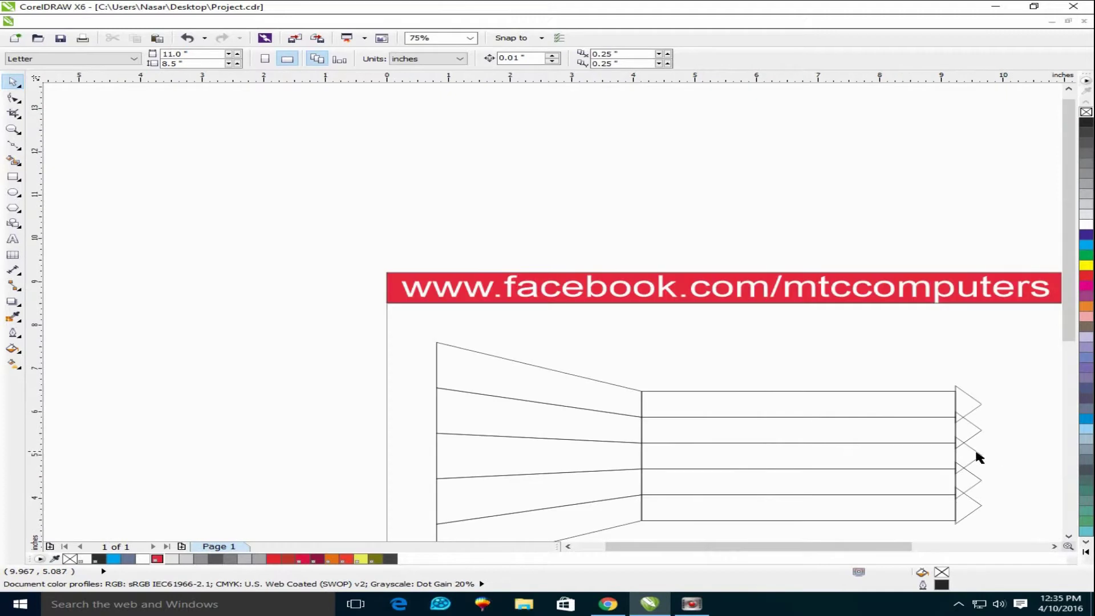
{"action": "left_click", "coordinate": [968, 404]}
{"action": "left_click", "coordinate": [533, 61]}
{"action": "key", "text": "ctrl+z"}
{"action": "left_click", "coordinate": [984, 399]}
Step: Weld the top row's triangle, strip and tapered piece into one arrow
{"action": "left_click_drag", "start_coordinate": [960, 374], "coordinate": [1003, 530]}
{"action": "scroll", "coordinate": [1016, 428], "scroll_direction": "up", "scroll_amount": 3}
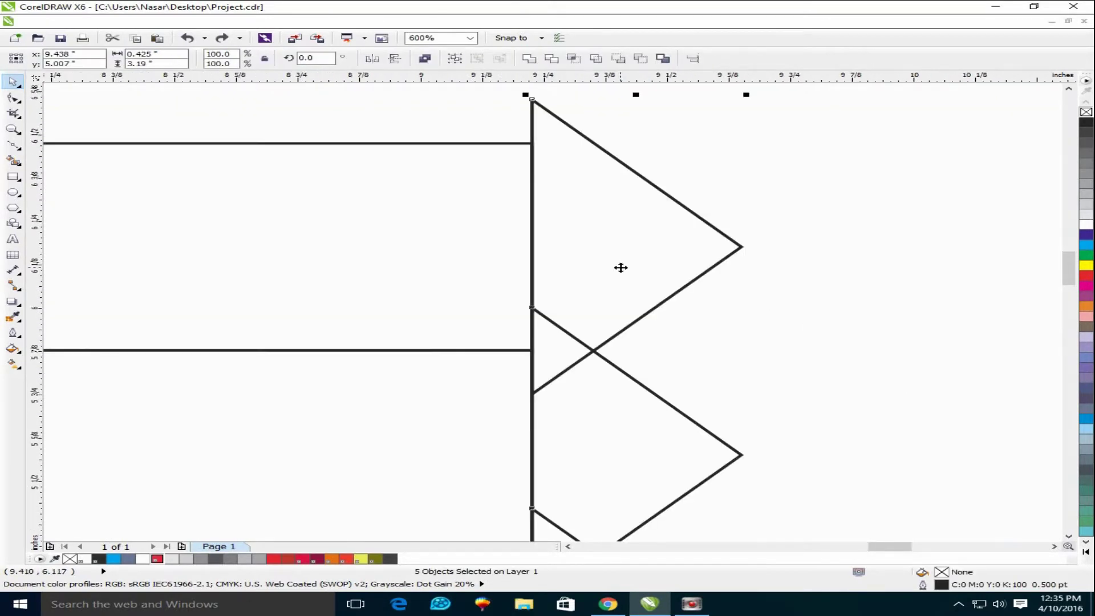
{"action": "scroll", "coordinate": [656, 291], "scroll_direction": "down", "scroll_amount": 2}
{"action": "scroll", "coordinate": [685, 308], "scroll_direction": "down", "scroll_amount": 1}
{"action": "left_click", "coordinate": [682, 302]}
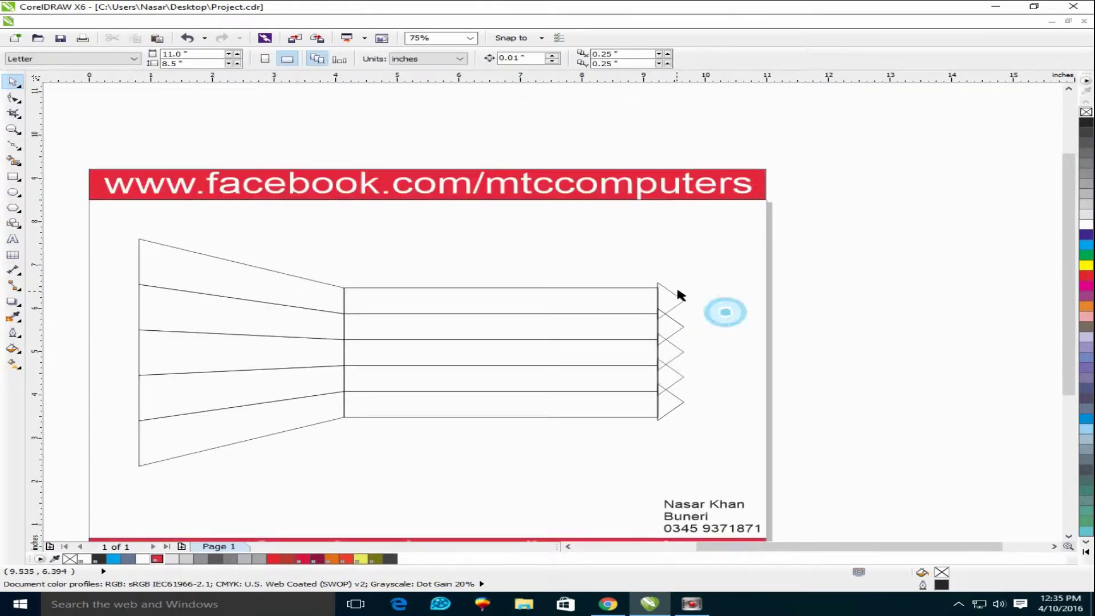
{"action": "left_click", "coordinate": [344, 296], "text": "shift"}
{"action": "left_click", "coordinate": [296, 282], "text": "shift"}
{"action": "left_click", "coordinate": [523, 61]}
Step: Weld the second and third rows' triangle, strip and tapered piece into arrows
{"action": "left_click", "coordinate": [814, 276]}
{"action": "left_click", "coordinate": [676, 322]}
{"action": "left_click", "coordinate": [577, 320], "text": "shift"}
{"action": "left_click", "coordinate": [315, 326], "text": "shift"}
{"action": "left_click", "coordinate": [529, 58]}
{"action": "left_click", "coordinate": [673, 354]}
{"action": "left_click", "coordinate": [628, 363], "text": "shift"}
{"action": "left_click", "coordinate": [341, 349], "text": "shift"}
{"action": "left_click", "coordinate": [551, 59]}
Step: Weld the fourth and fifth rows into single arrows and clear the selection
{"action": "left_click", "coordinate": [793, 299]}
{"action": "left_click", "coordinate": [672, 377]}
{"action": "left_click", "coordinate": [559, 379], "text": "shift"}
{"action": "left_click", "coordinate": [285, 383], "text": "shift"}
{"action": "left_click", "coordinate": [536, 61]}
{"action": "left_click", "coordinate": [662, 406]}
{"action": "left_click", "coordinate": [599, 405], "text": "shift"}
{"action": "left_click", "coordinate": [301, 411], "text": "shift"}
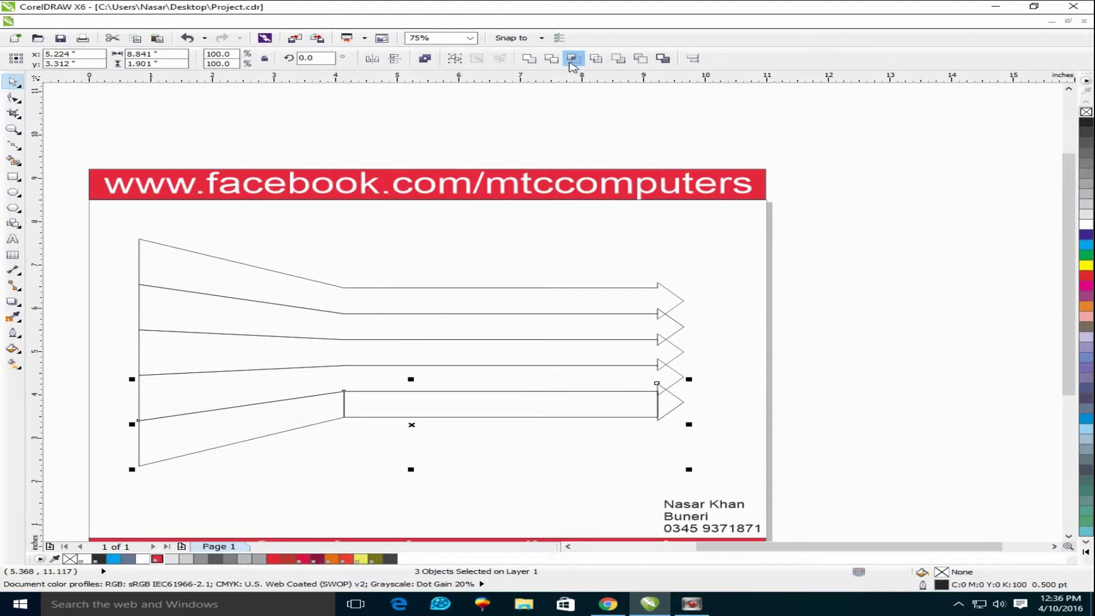
{"action": "left_click", "coordinate": [573, 59]}
{"action": "left_click", "coordinate": [758, 207]}
{"action": "scroll", "coordinate": [658, 420], "scroll_direction": "up", "scroll_amount": 2}
{"action": "scroll", "coordinate": [490, 338], "scroll_direction": "down", "scroll_amount": 2}
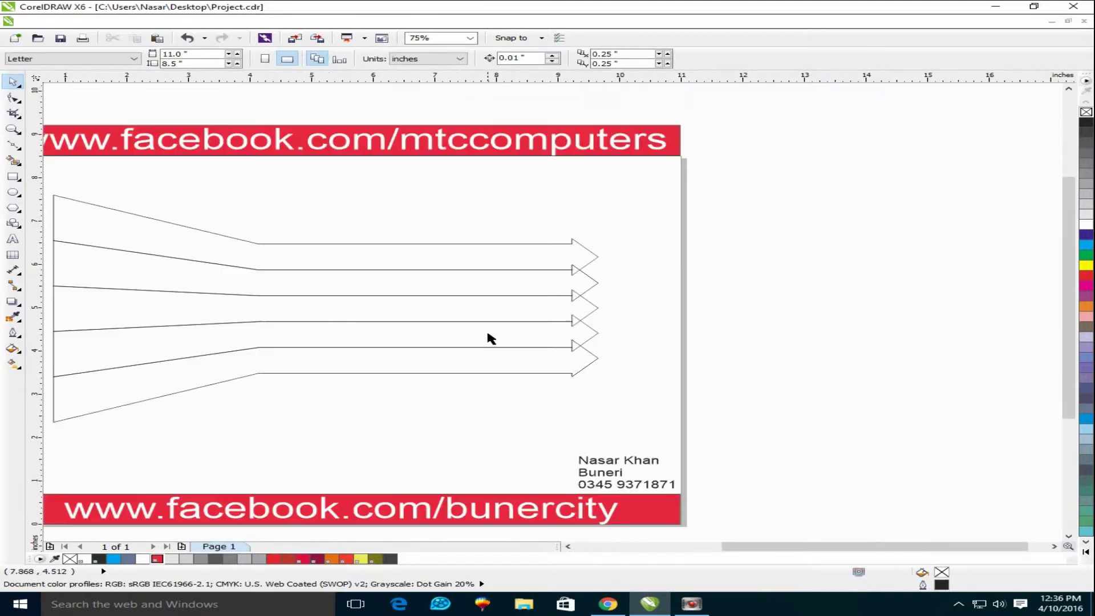
Step: Shorten the top arrow by pulling its head nodes left with the Shape tool
{"action": "left_click", "coordinate": [569, 547]}
{"action": "left_click", "coordinate": [594, 245]}
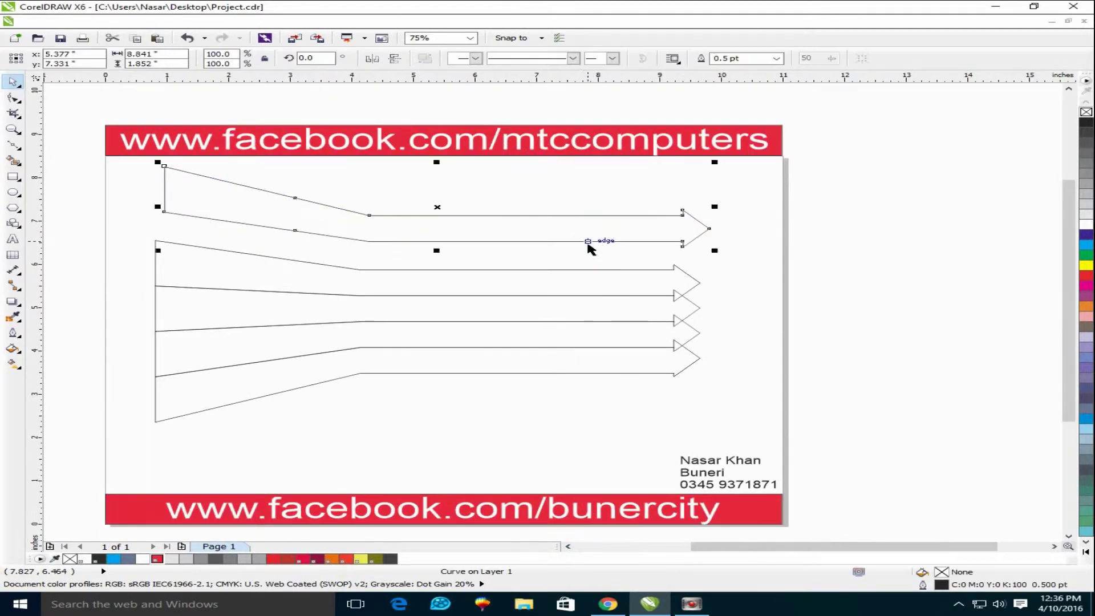
{"action": "left_click", "coordinate": [760, 303]}
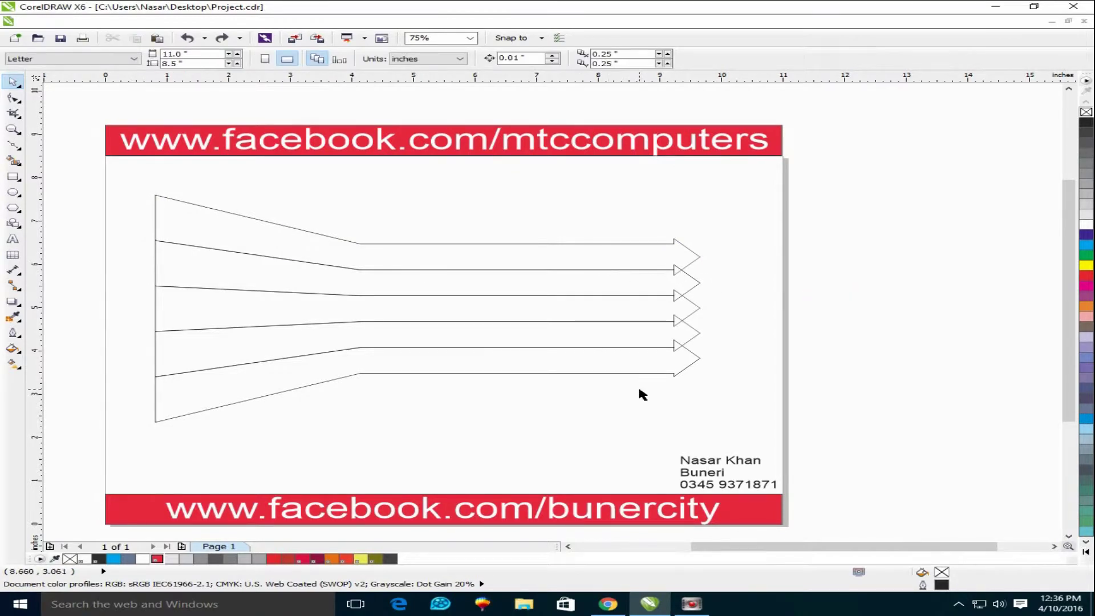
{"action": "left_click", "coordinate": [584, 246]}
{"action": "key", "text": "F10"}
{"action": "mouse_move", "coordinate": [599, 231]}
{"action": "left_mouse_down"}
{"action": "mouse_move", "coordinate": [711, 280]}
{"action": "mouse_move", "coordinate": [541, 275]}
{"action": "left_mouse_up"}
{"action": "left_click", "coordinate": [670, 269]}
{"action": "mouse_move", "coordinate": [778, 227]}
{"action": "left_mouse_down"}
{"action": "mouse_move", "coordinate": [645, 309]}
{"action": "mouse_move", "coordinate": [585, 297]}
{"action": "left_mouse_up"}
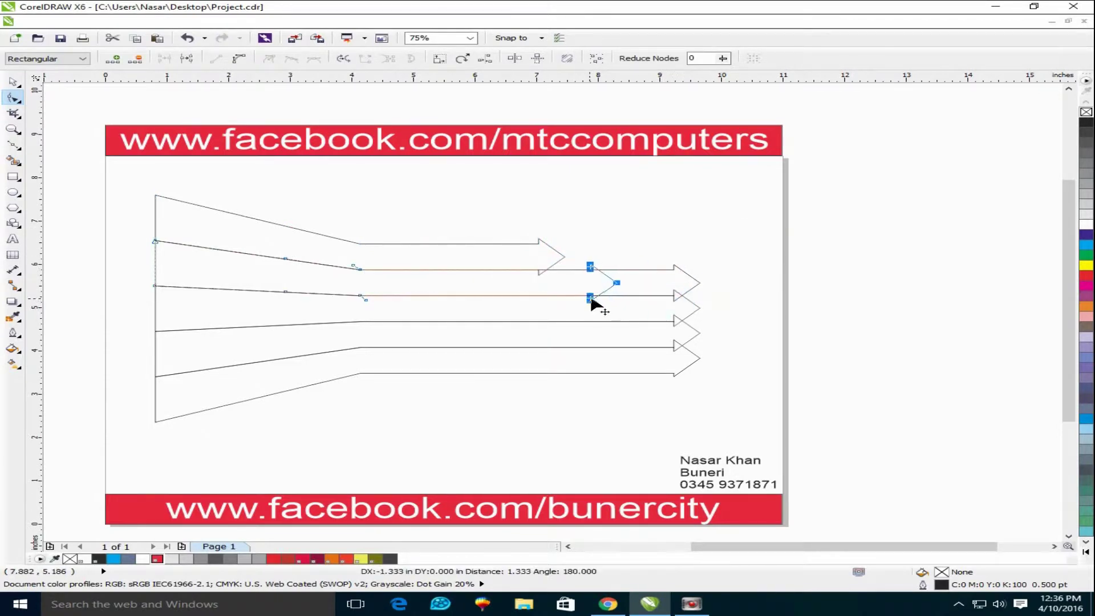
Step: Pull the second, fourth and fifth arrowheads back by varying amounts to stagger them
{"action": "left_click", "coordinate": [621, 342]}
{"action": "mouse_move", "coordinate": [711, 306]}
{"action": "left_mouse_down"}
{"action": "mouse_move", "coordinate": [633, 377]}
{"action": "mouse_move", "coordinate": [507, 345]}
{"action": "mouse_move", "coordinate": [630, 349]}
{"action": "left_mouse_up"}
{"action": "left_click", "coordinate": [683, 355]}
{"action": "mouse_move", "coordinate": [734, 338]}
{"action": "left_mouse_down"}
{"action": "mouse_move", "coordinate": [690, 382]}
{"action": "mouse_move", "coordinate": [602, 377]}
{"action": "left_mouse_up"}
{"action": "left_click", "coordinate": [12, 82]}
{"action": "left_click", "coordinate": [73, 166]}
{"action": "left_click", "coordinate": [399, 269]}
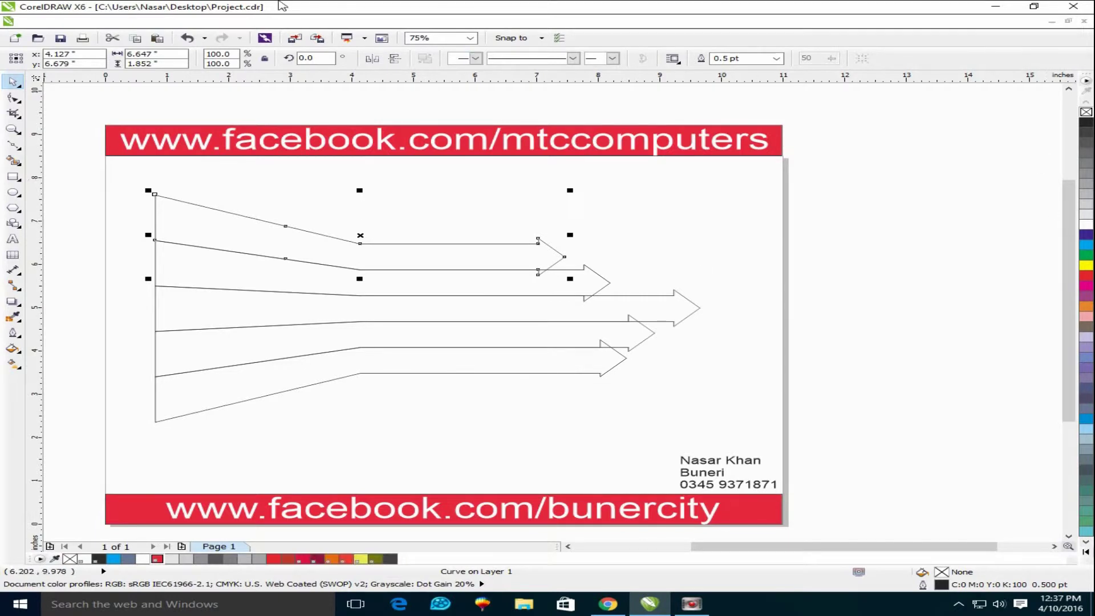
Step: Add the PANTONE solid coated colour palette
{"action": "left_click", "coordinate": [479, 24]}
{"action": "mouse_move", "coordinate": [508, 111]}
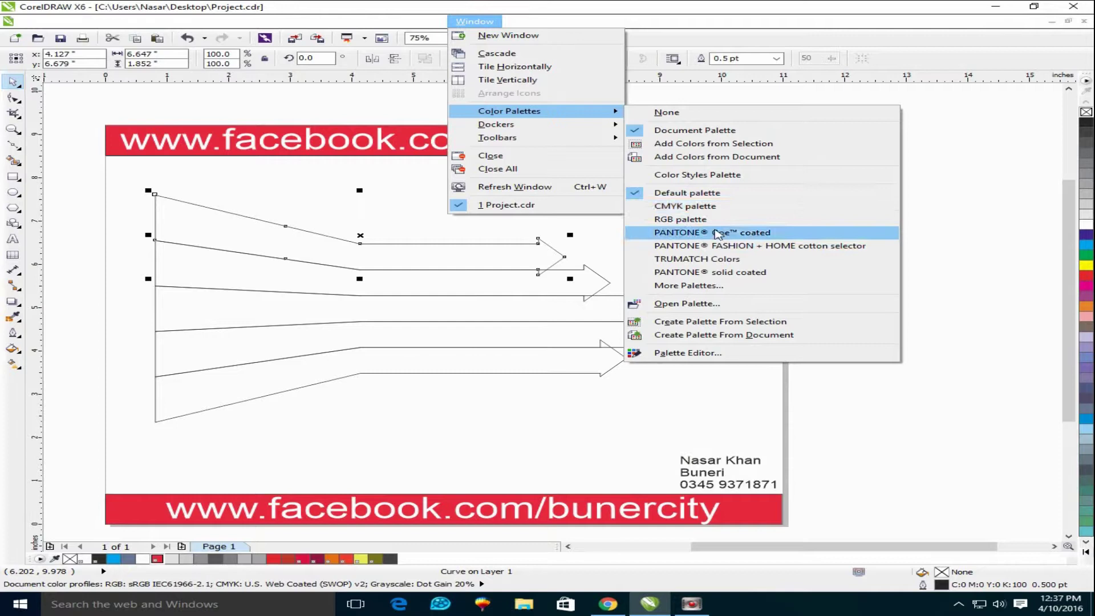
{"action": "left_click", "coordinate": [713, 234]}
{"action": "left_click", "coordinate": [1070, 80]}
{"action": "left_click", "coordinate": [985, 139]}
{"action": "left_click", "coordinate": [529, 245]}
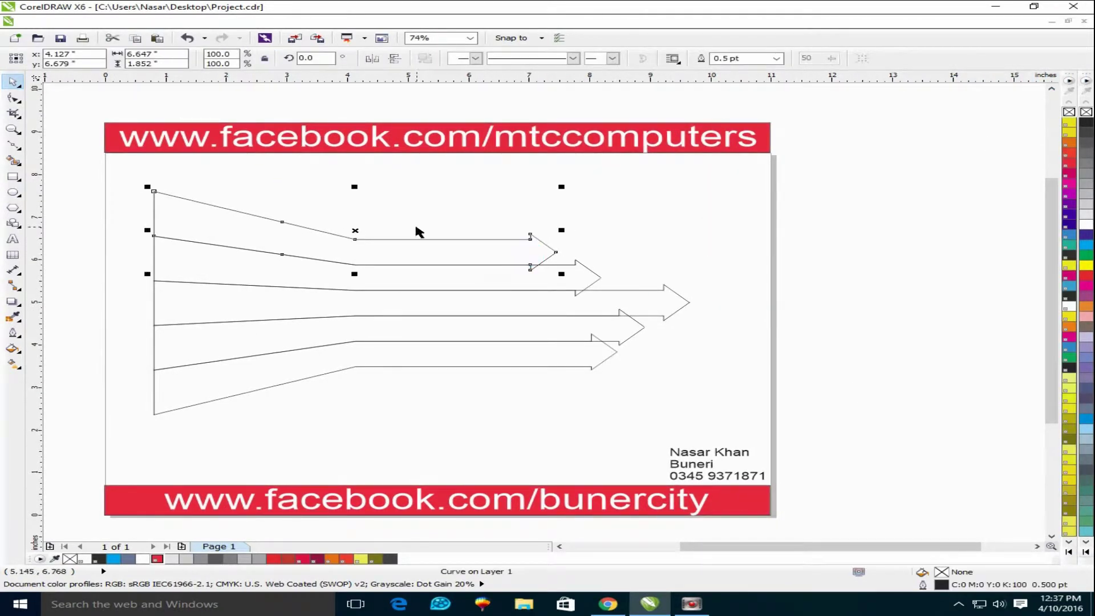
Step: Lay a black-to-white gradient across the top arrow and float the enlarged Pantone palette
{"action": "left_click", "coordinate": [13, 363]}
{"action": "left_click_drag", "start_coordinate": [193, 210], "coordinate": [534, 210]}
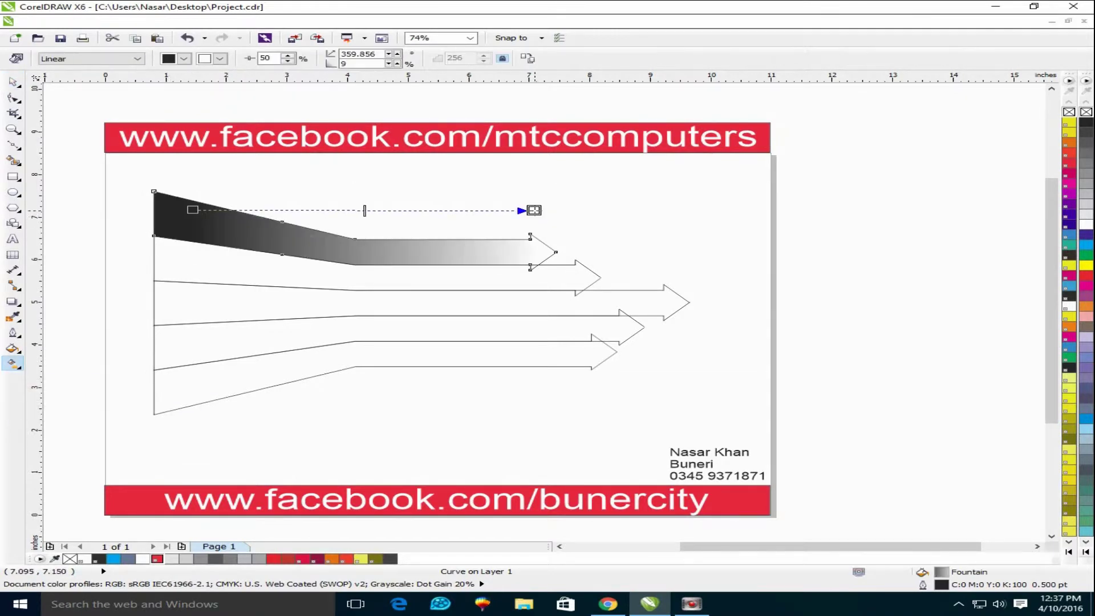
{"action": "left_click", "coordinate": [1069, 552]}
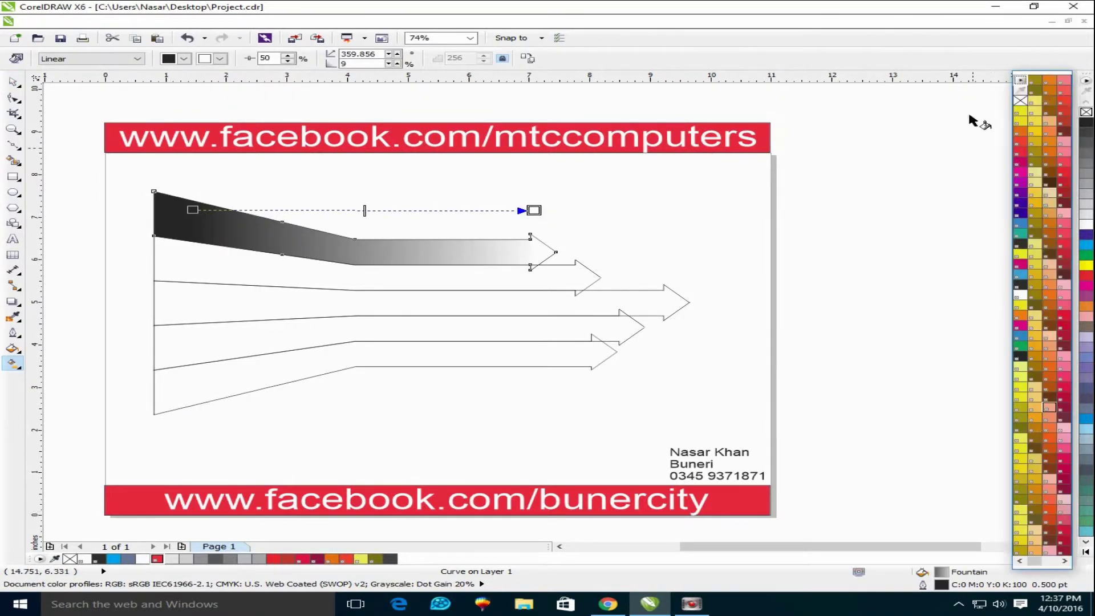
{"action": "left_click_drag", "start_coordinate": [1070, 77], "coordinate": [924, 123]}
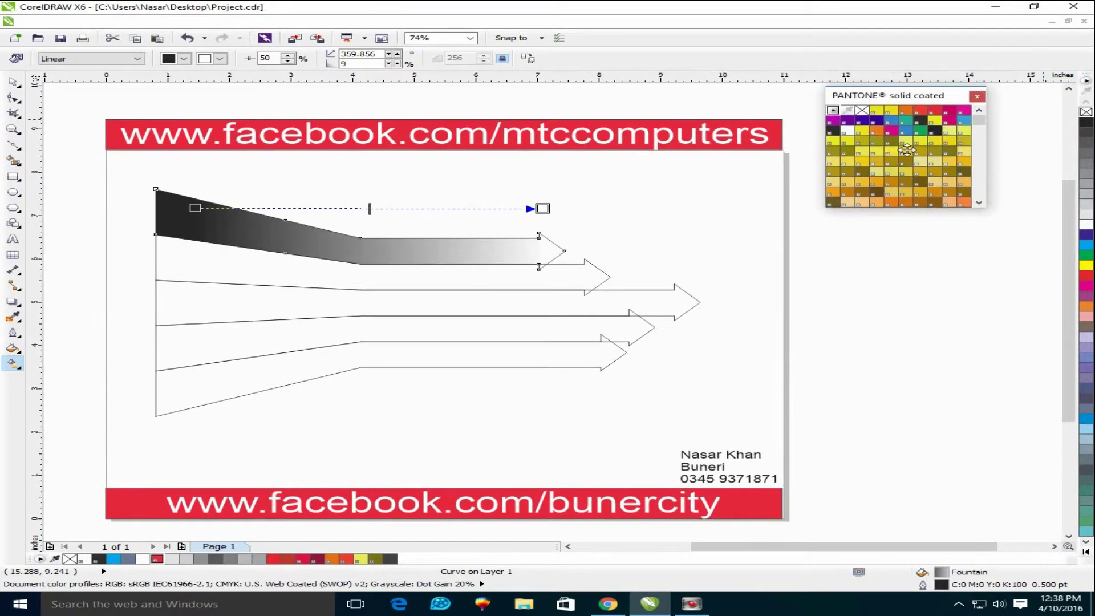
{"action": "left_click_drag", "start_coordinate": [964, 256], "coordinate": [965, 457]}
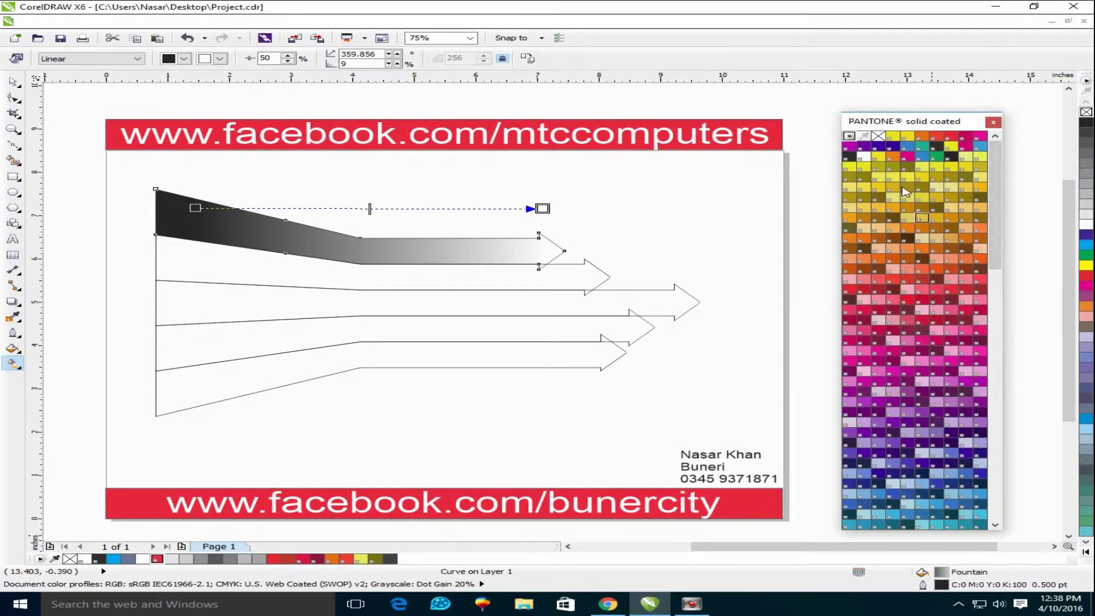
{"action": "mouse_move", "coordinate": [996, 199]}
{"action": "left_mouse_down"}
{"action": "mouse_move", "coordinate": [999, 449]}
{"action": "mouse_move", "coordinate": [796, 207]}
{"action": "left_mouse_up"}
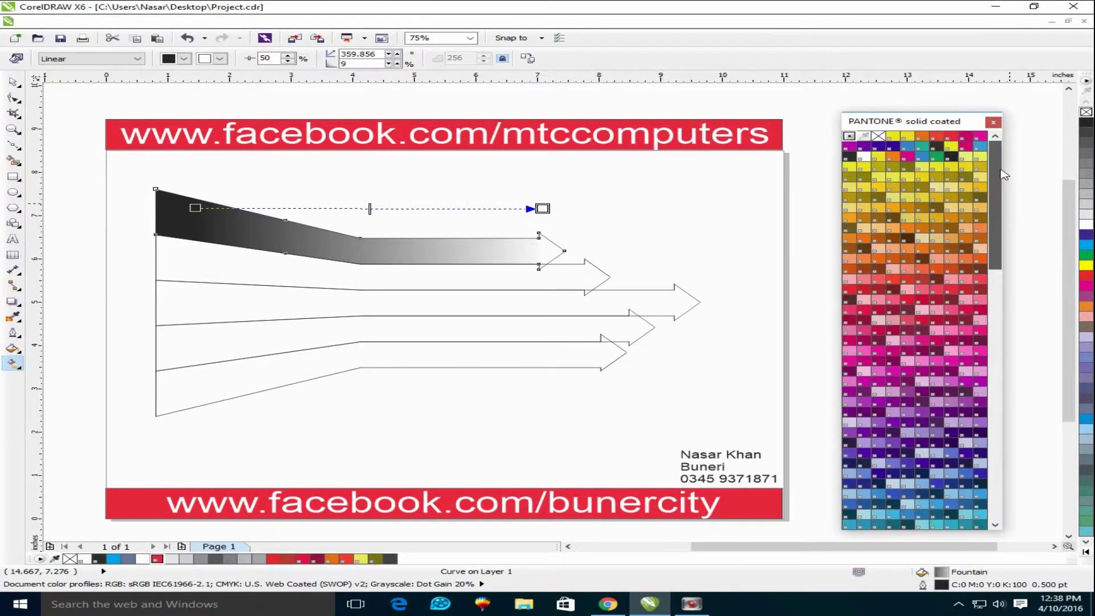
Step: Make the gradient yellow at both ends with a dark olive middle band
{"action": "left_click_drag", "start_coordinate": [849, 168], "coordinate": [543, 208]}
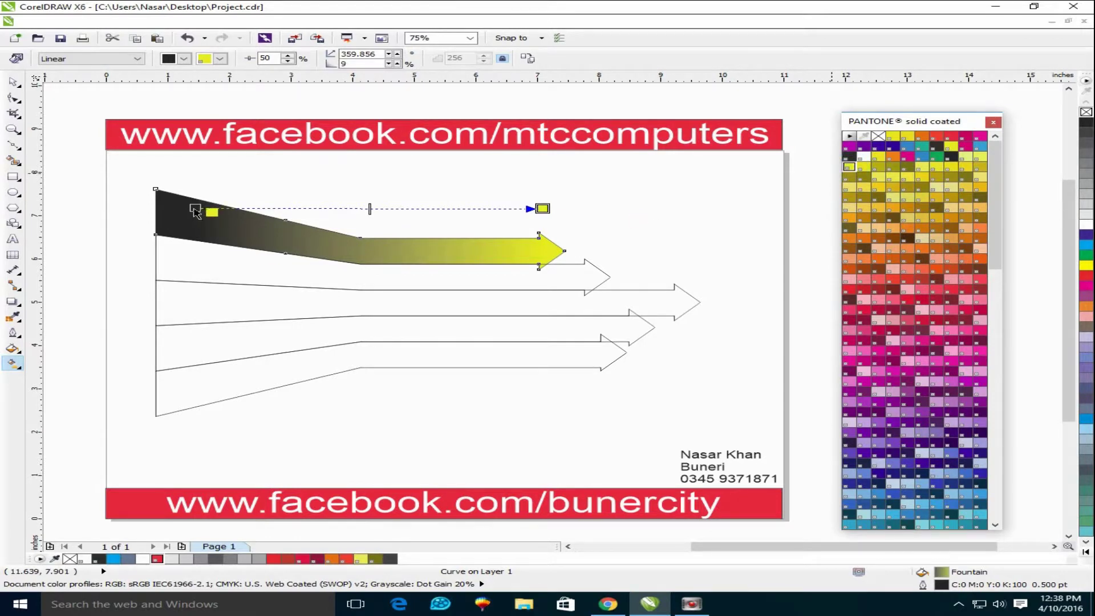
{"action": "left_click_drag", "start_coordinate": [195, 211], "coordinate": [195, 209]}
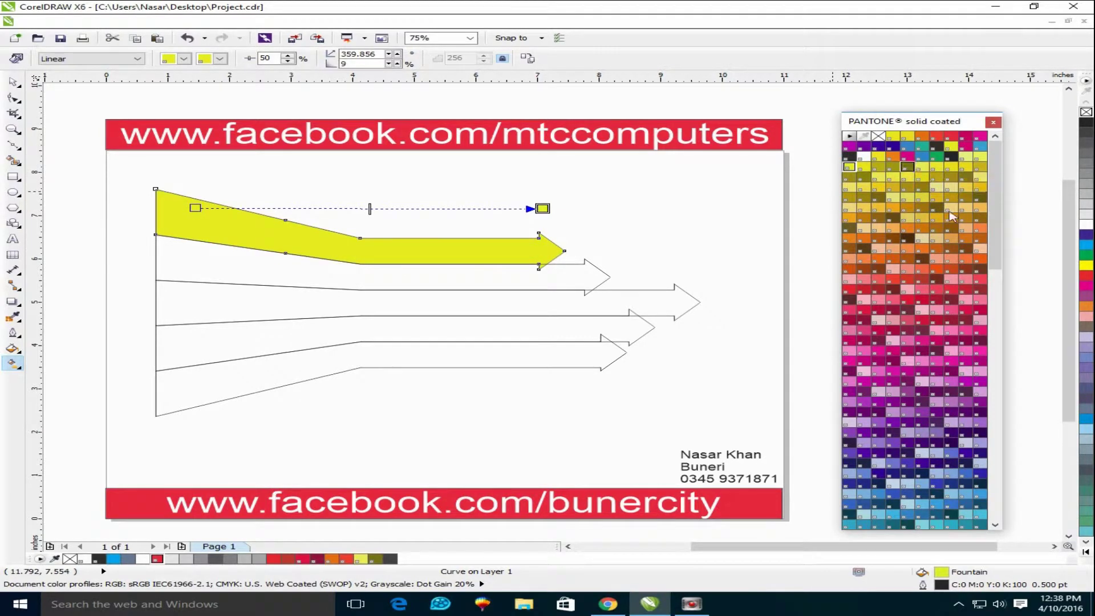
{"action": "left_click_drag", "start_coordinate": [951, 157], "coordinate": [842, 198]}
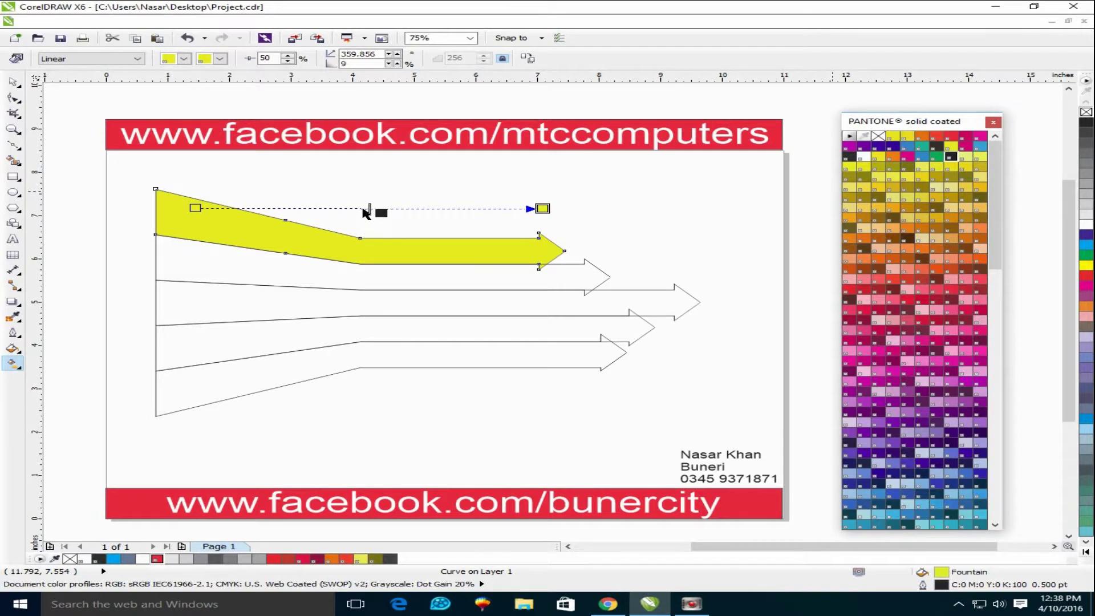
{"action": "left_click_drag", "start_coordinate": [366, 213], "coordinate": [363, 210]}
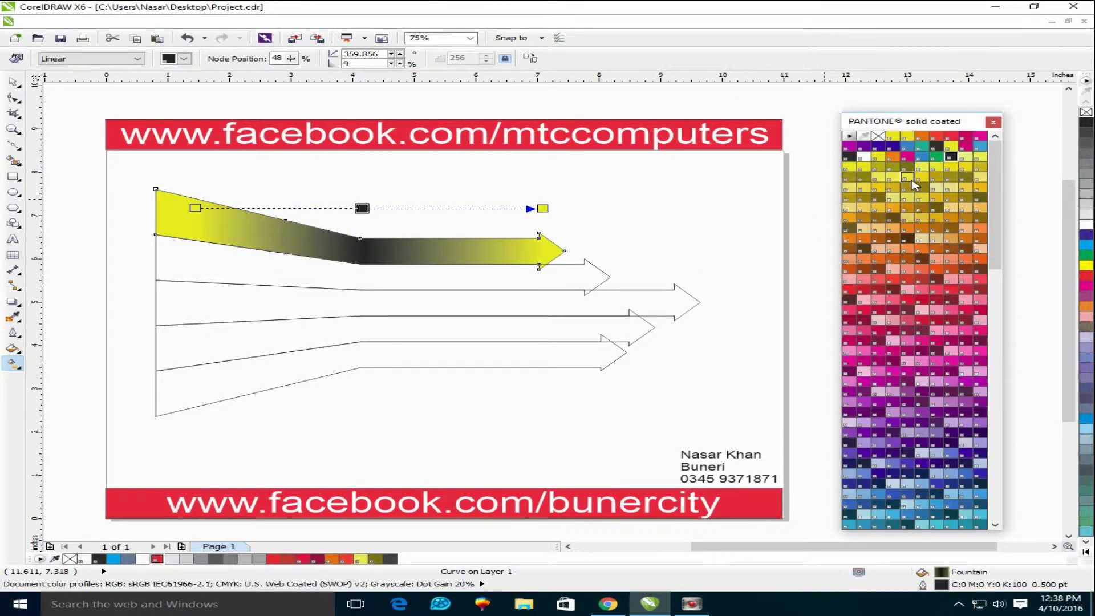
{"action": "left_click", "coordinate": [362, 208]}
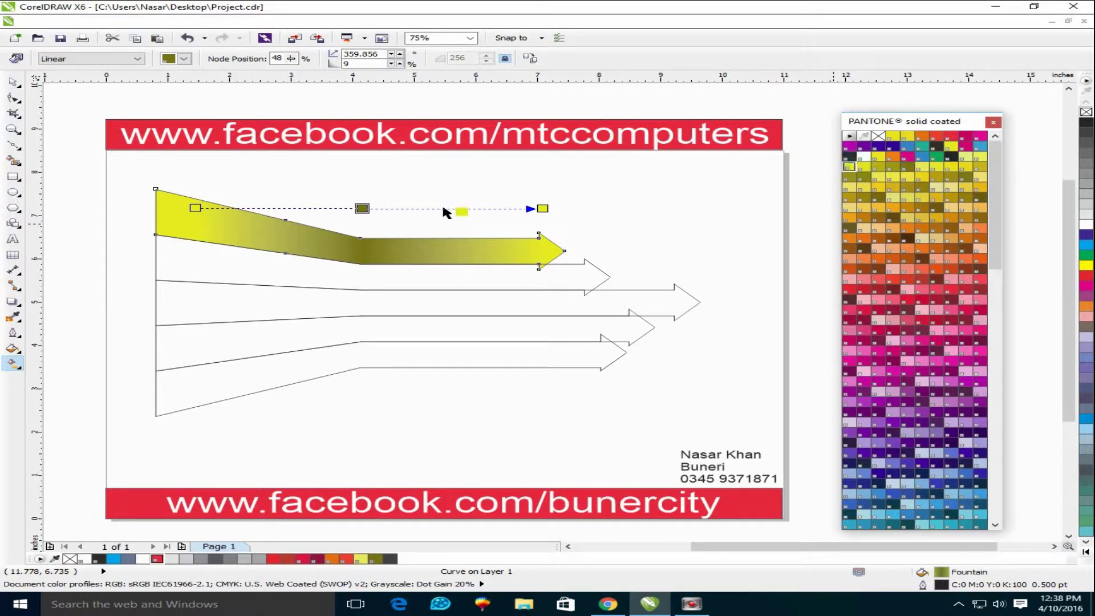
{"action": "left_click_drag", "start_coordinate": [856, 167], "coordinate": [442, 208]}
{"action": "left_click_drag", "start_coordinate": [694, 204], "coordinate": [299, 208]}
{"action": "key", "text": "ctrl+z"}
Step: Lay a linear gradient across the second arrow with magenta at both ends
{"action": "left_click_drag", "start_coordinate": [181, 268], "coordinate": [544, 280]}
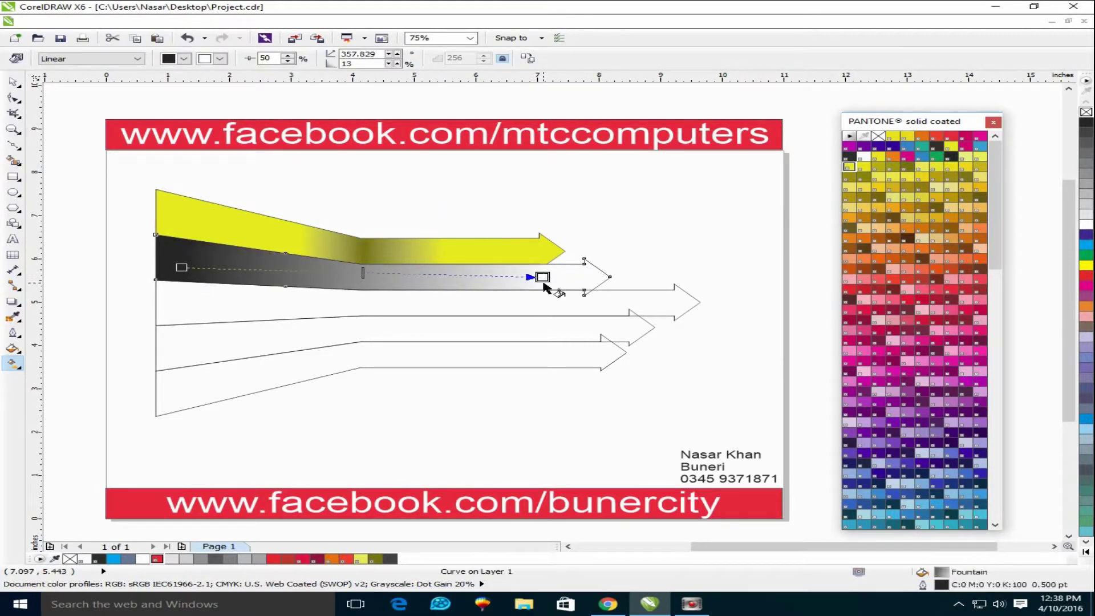
{"action": "left_click_drag", "start_coordinate": [688, 273], "coordinate": [663, 276]}
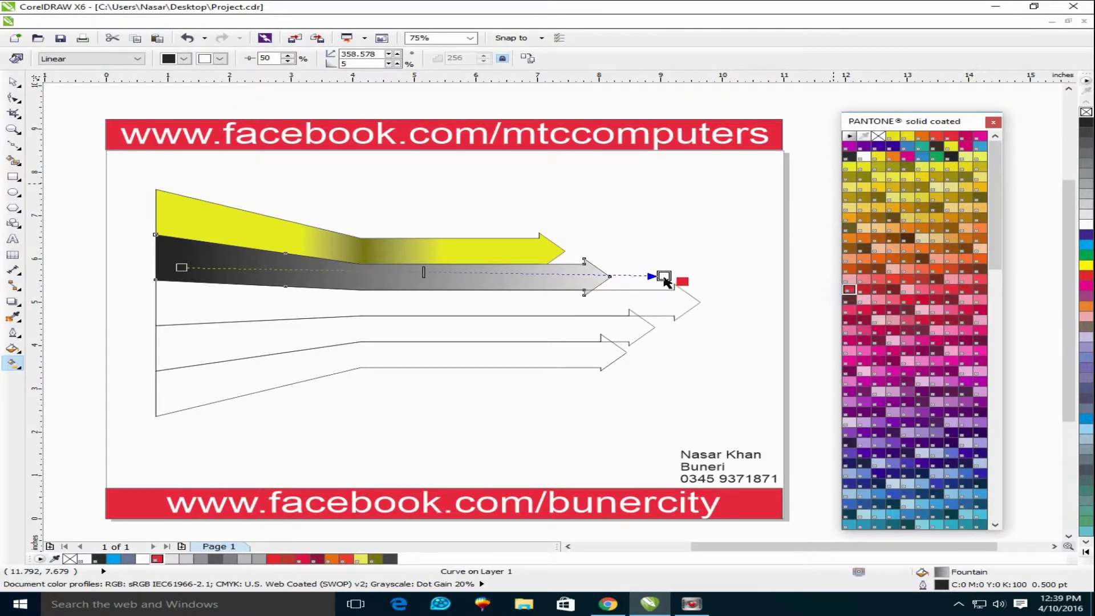
{"action": "left_click_drag", "start_coordinate": [664, 280], "coordinate": [664, 278]}
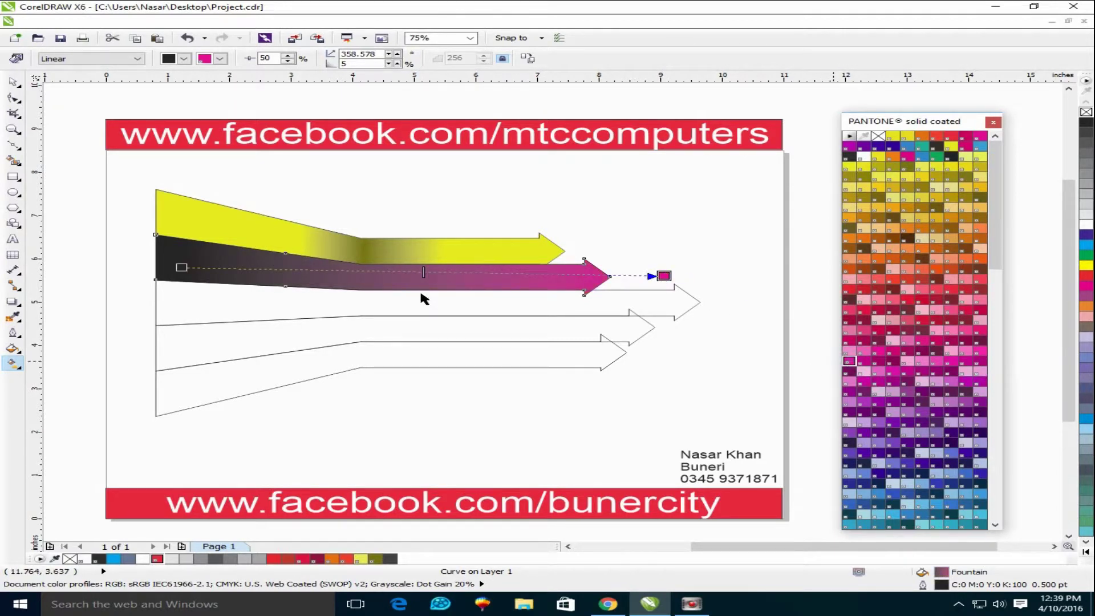
{"action": "left_click_drag", "start_coordinate": [188, 274], "coordinate": [204, 276]}
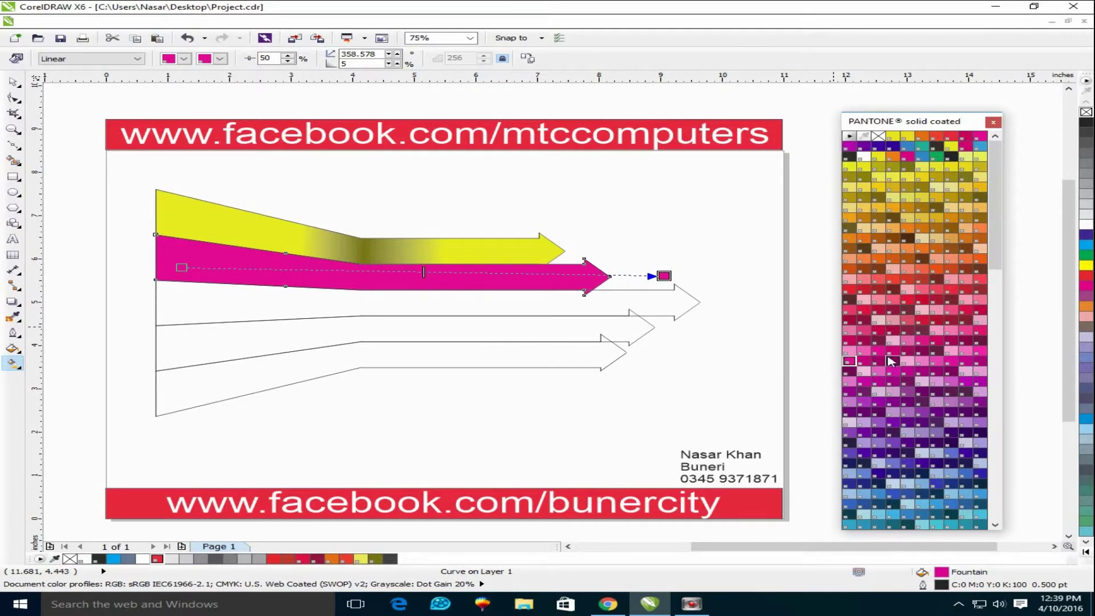
Step: Add a dark magenta stop midway plus bright pink stops on the gradient
{"action": "left_click_drag", "start_coordinate": [893, 361], "coordinate": [360, 270]}
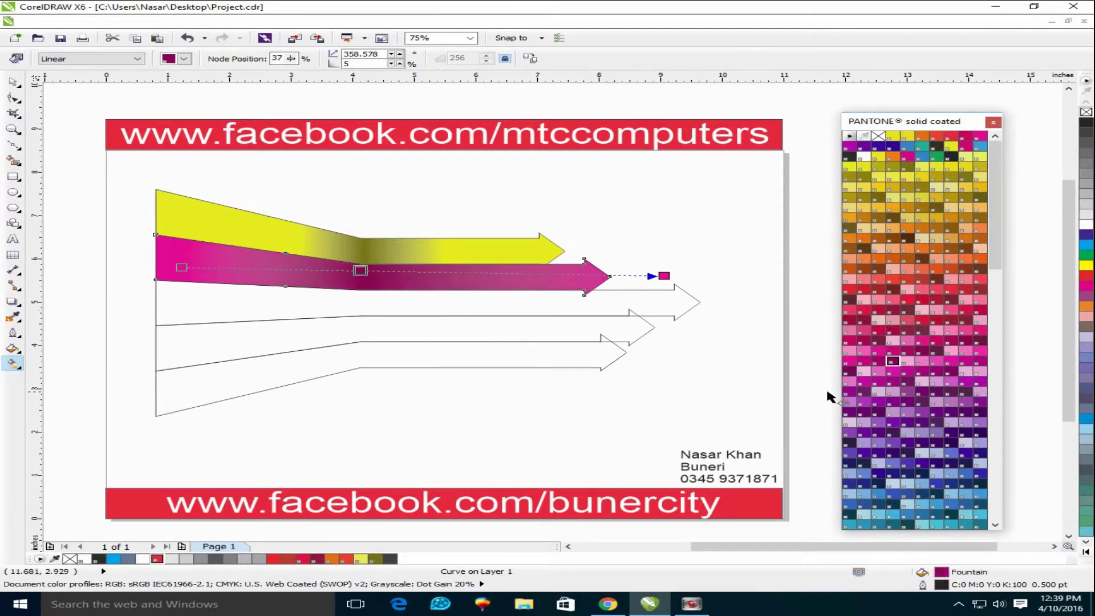
{"action": "left_click_drag", "start_coordinate": [850, 366], "coordinate": [450, 271]}
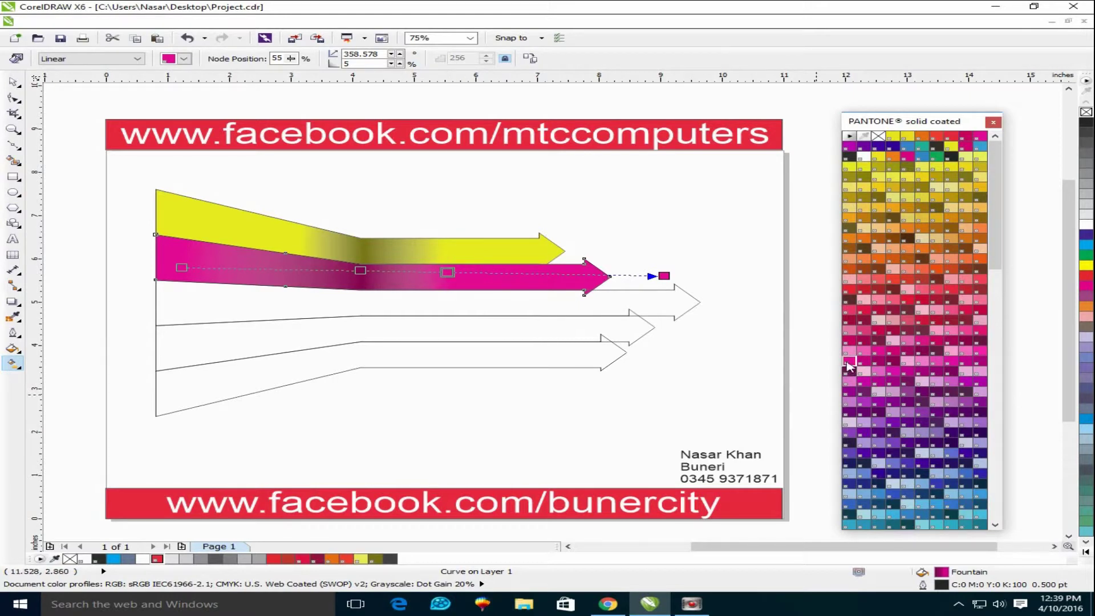
{"action": "left_click_drag", "start_coordinate": [848, 367], "coordinate": [282, 269]}
Step: Lay a linear gradient across the third arrow, ending in light blue
{"action": "left_click", "coordinate": [400, 300]}
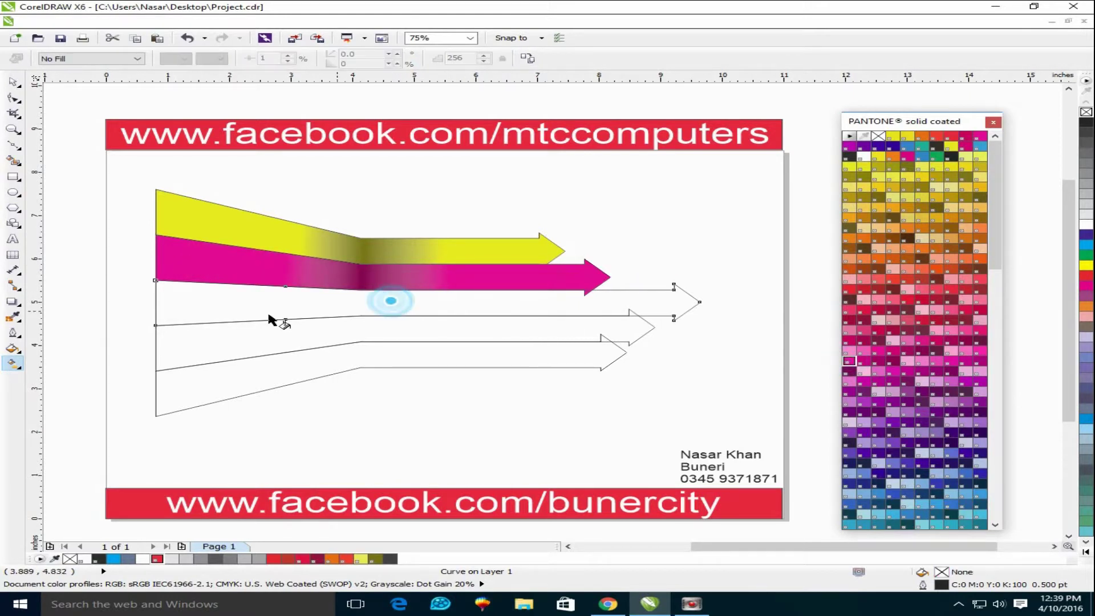
{"action": "left_click_drag", "start_coordinate": [220, 310], "coordinate": [627, 309]}
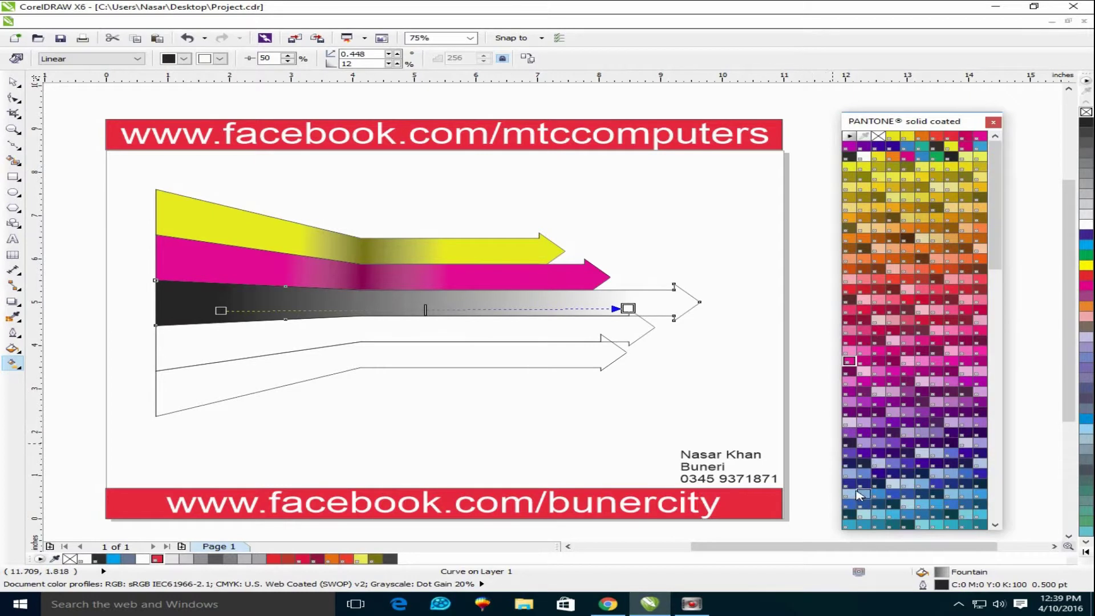
{"action": "mouse_move", "coordinate": [854, 496]}
{"action": "left_mouse_down"}
{"action": "mouse_move", "coordinate": [627, 309]}
{"action": "mouse_move", "coordinate": [221, 312]}
{"action": "left_mouse_up"}
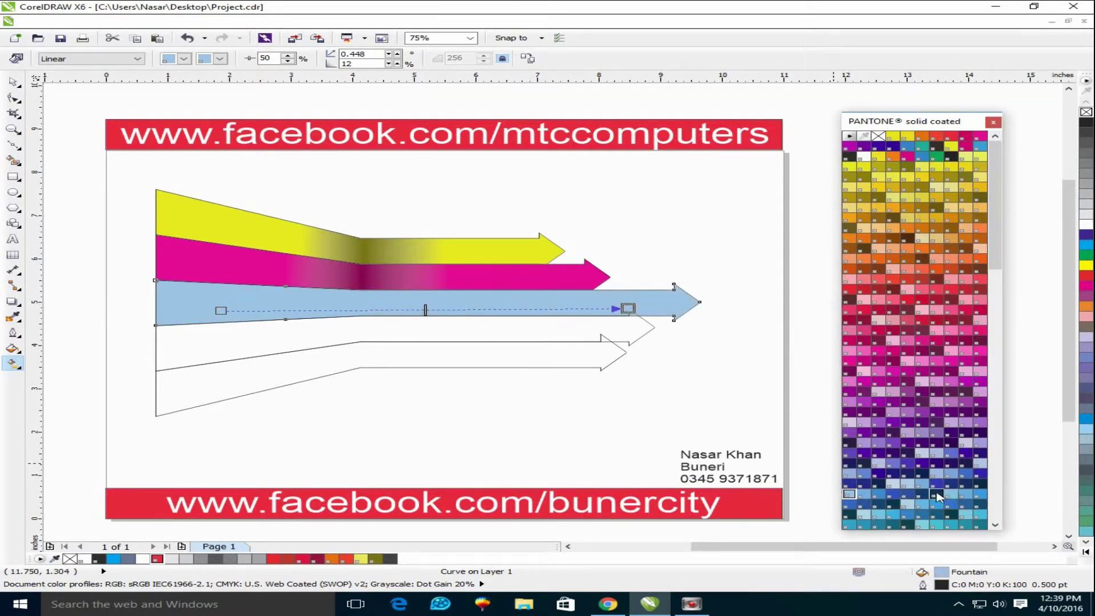
Step: Add a dark navy stop midway with light-blue stops on either side
{"action": "left_click_drag", "start_coordinate": [944, 498], "coordinate": [360, 311]}
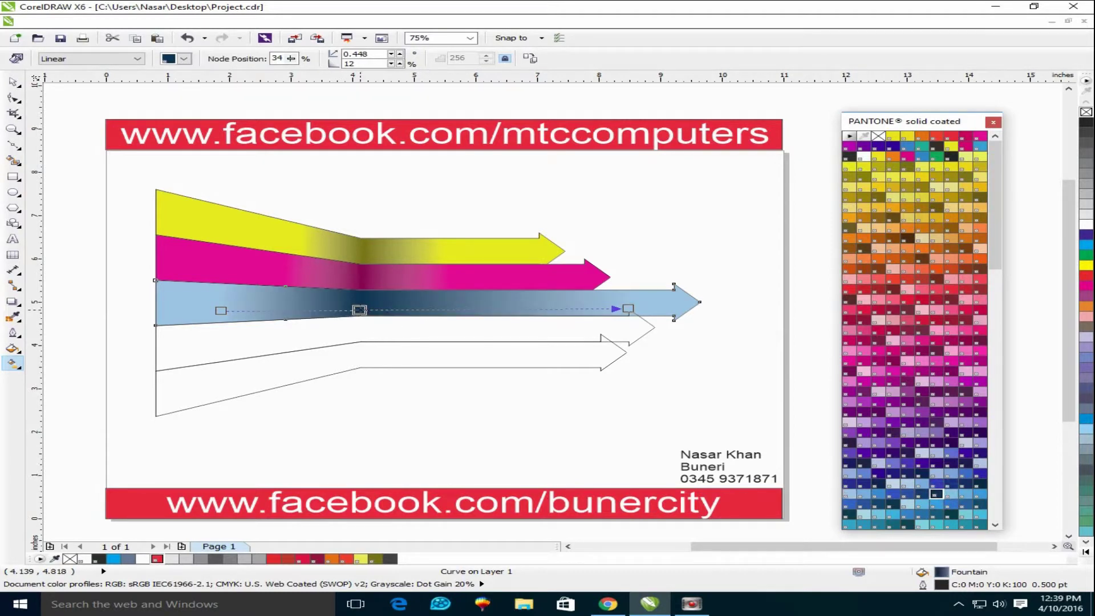
{"action": "left_click_drag", "start_coordinate": [849, 494], "coordinate": [457, 310]}
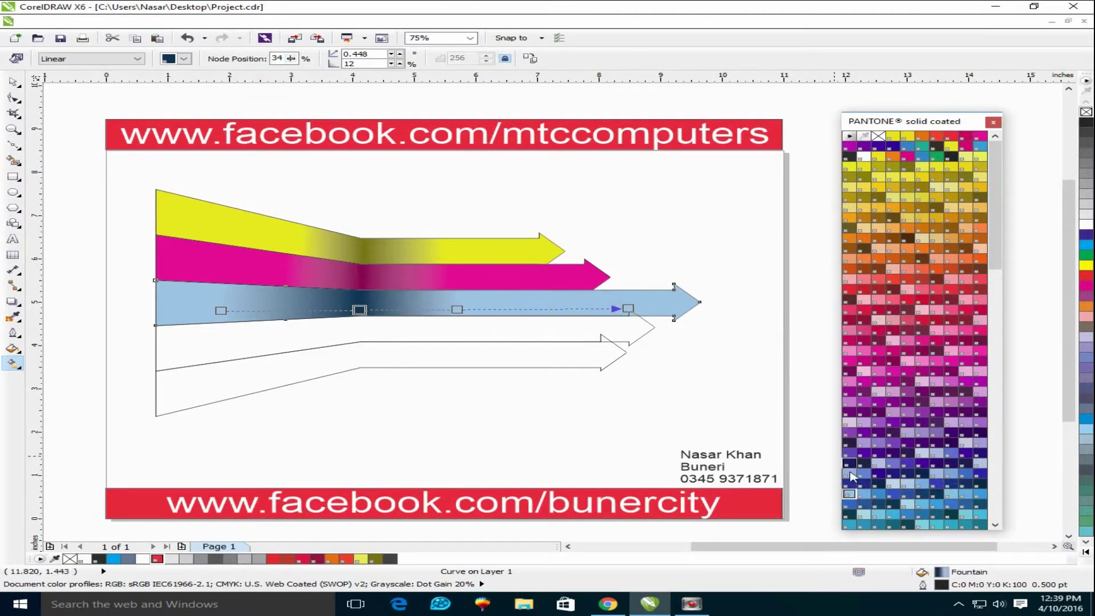
{"action": "double_click", "coordinate": [282, 311]}
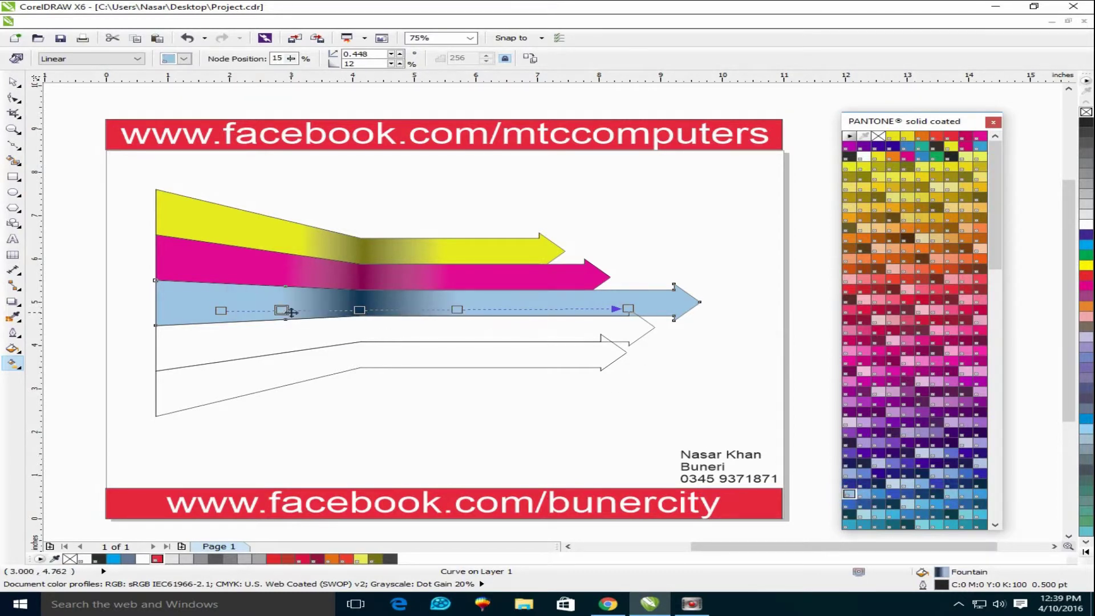
{"action": "left_click", "coordinate": [398, 334]}
Step: Give the fourth arrow a linear gradient from teal to yellow-green
{"action": "left_click_drag", "start_coordinate": [197, 331], "coordinate": [570, 331]}
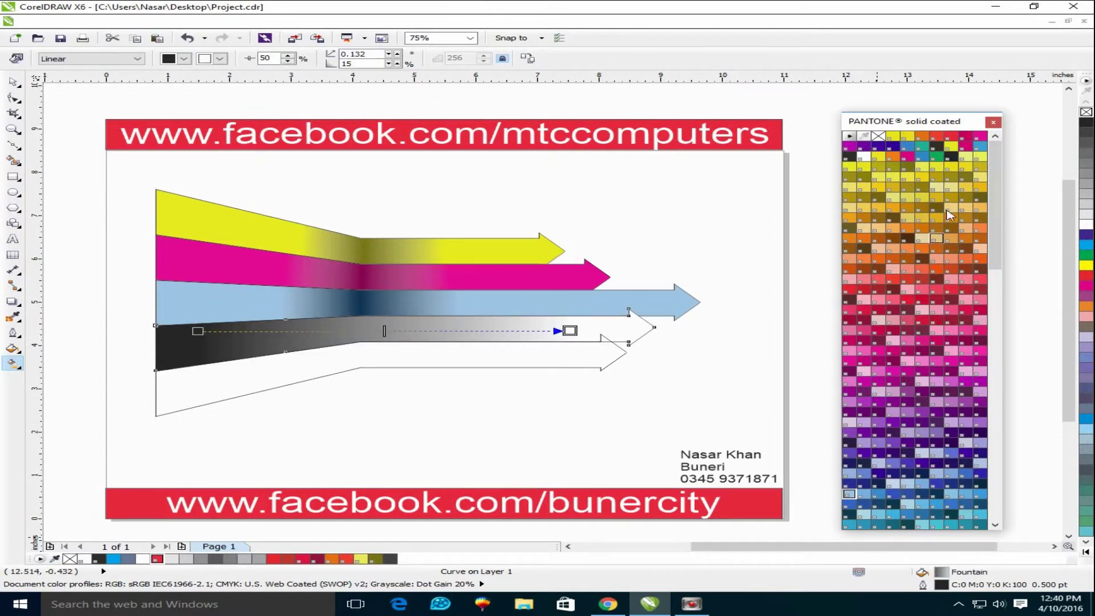
{"action": "left_click_drag", "start_coordinate": [996, 177], "coordinate": [998, 293]}
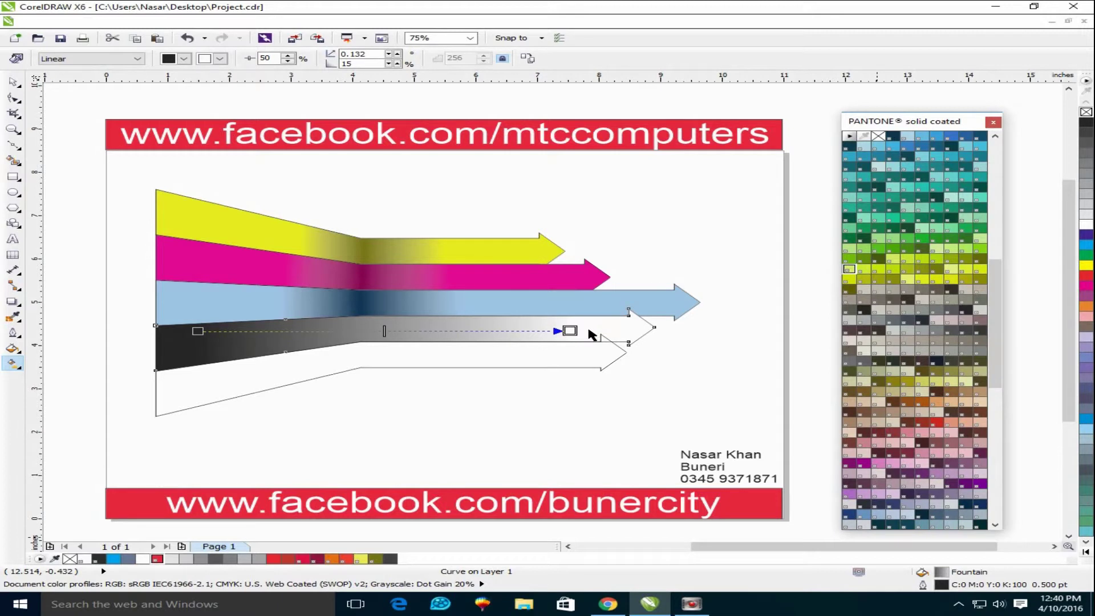
{"action": "left_click_drag", "start_coordinate": [850, 271], "coordinate": [570, 331]}
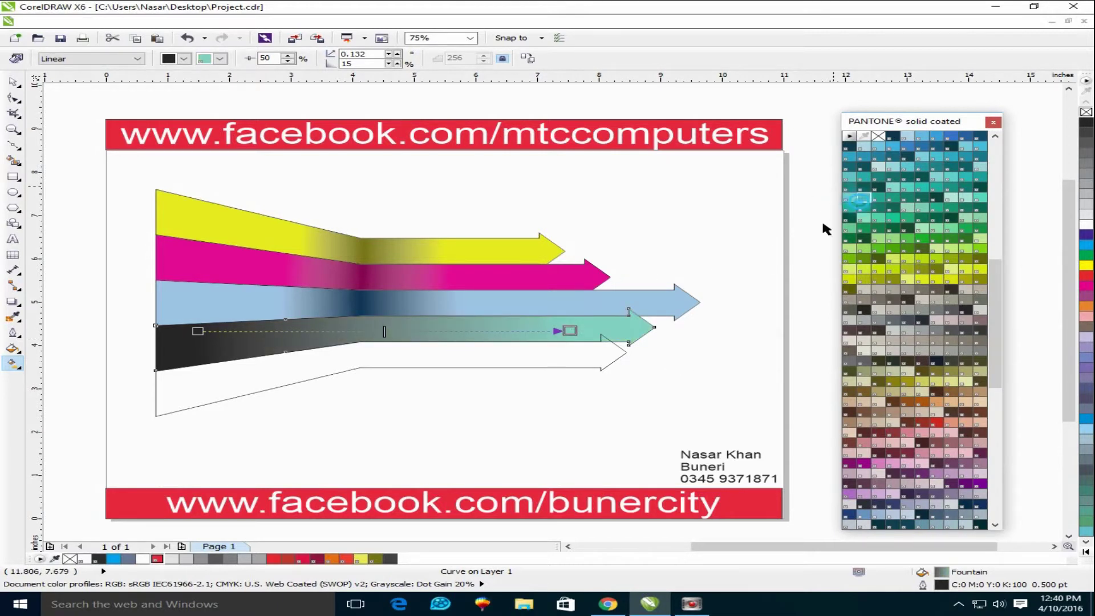
{"action": "left_click_drag", "start_coordinate": [848, 201], "coordinate": [199, 332]}
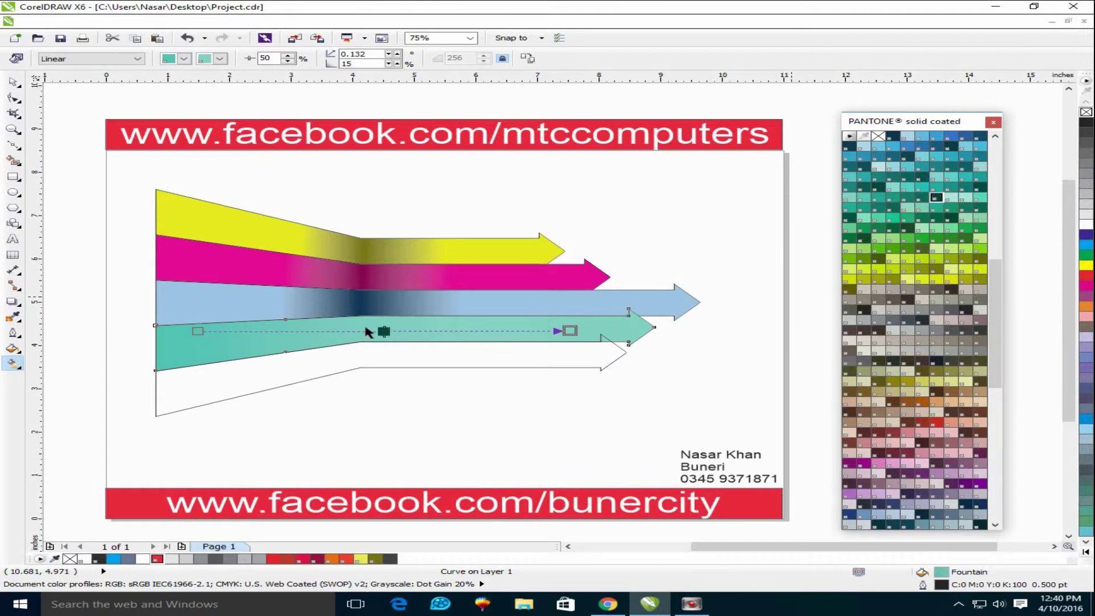
Step: Add dark-teal stops in the arrow's middle and a light stop on the left
{"action": "left_click_drag", "start_coordinate": [935, 197], "coordinate": [361, 331]}
{"action": "left_click_drag", "start_coordinate": [848, 197], "coordinate": [425, 332]}
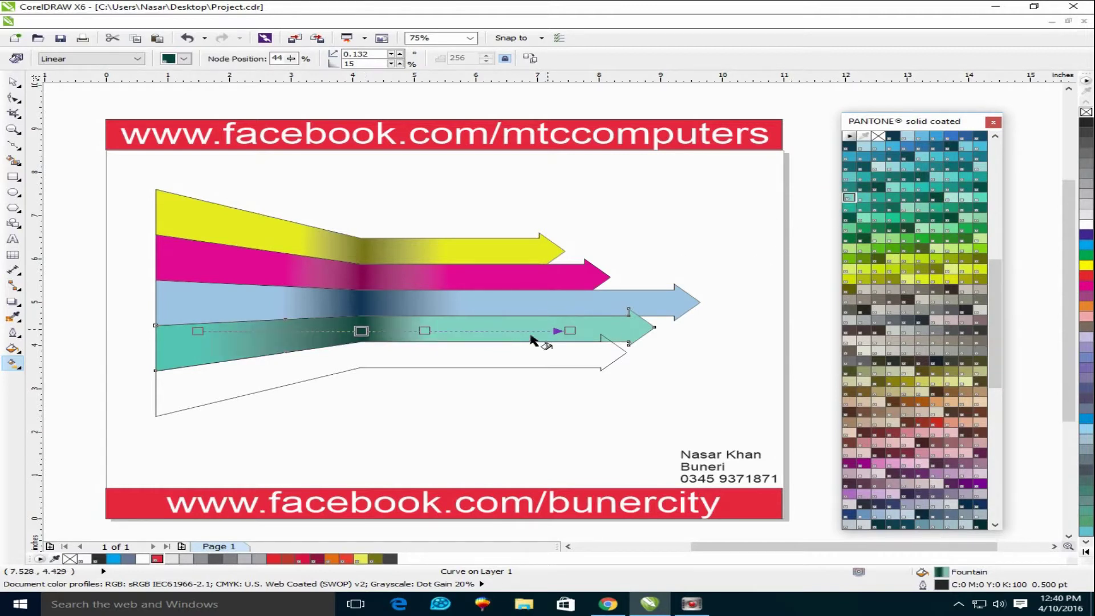
{"action": "mouse_move", "coordinate": [850, 197]}
{"action": "left_mouse_down"}
{"action": "mouse_move", "coordinate": [290, 331]}
{"action": "mouse_move", "coordinate": [396, 354]}
{"action": "left_mouse_up"}
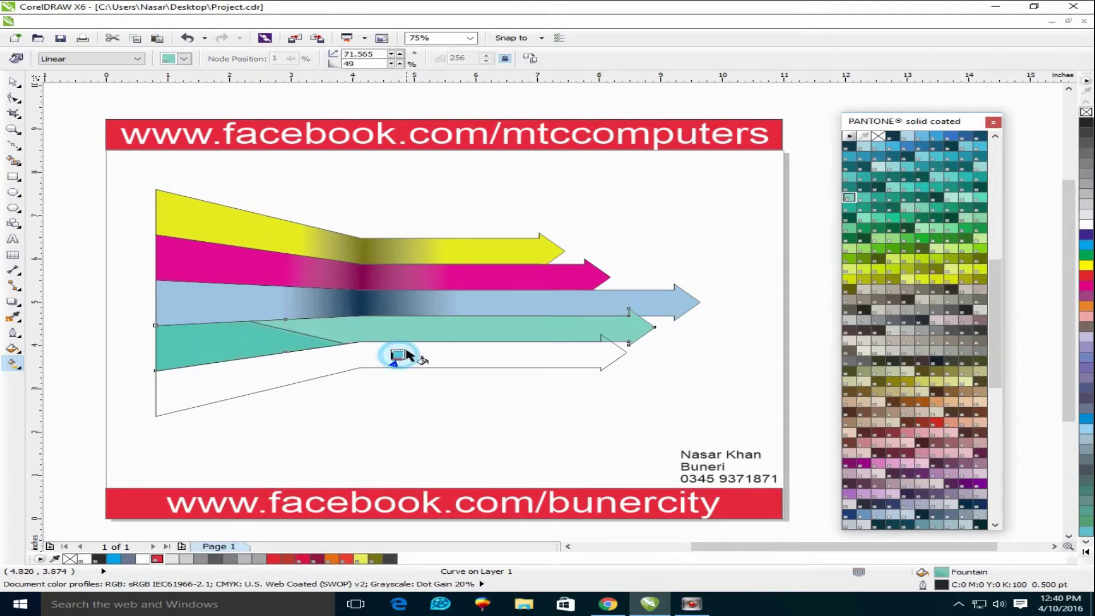
Step: Fill the bottom arrow with solid pink PANTONE 813 C
{"action": "left_click", "coordinate": [456, 367]}
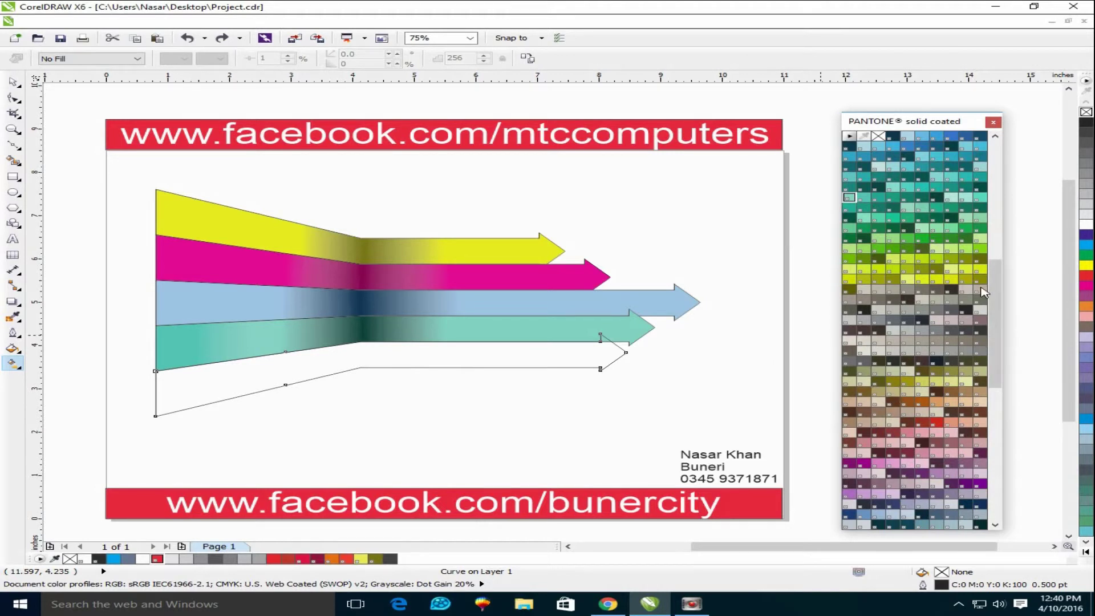
{"action": "left_click_drag", "start_coordinate": [996, 292], "coordinate": [996, 422]}
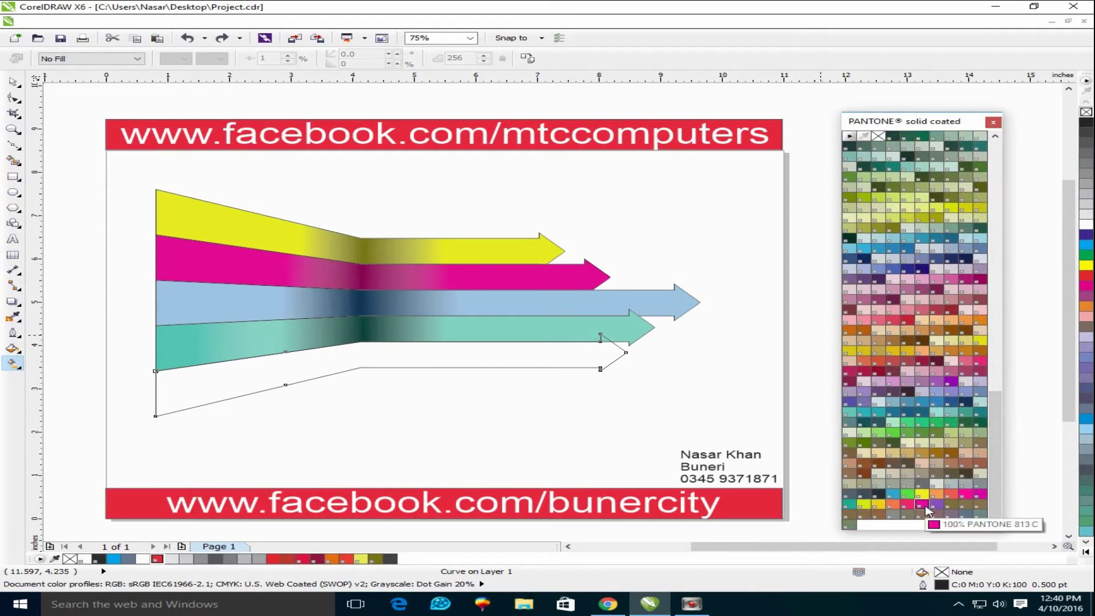
{"action": "left_click", "coordinate": [927, 509]}
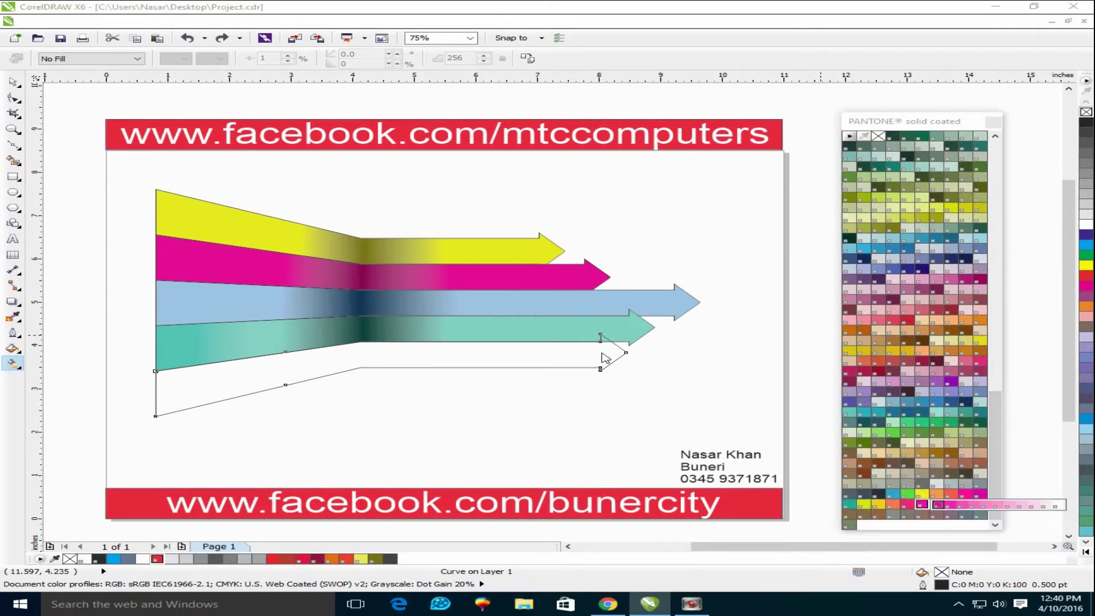
{"action": "left_click", "coordinate": [928, 506]}
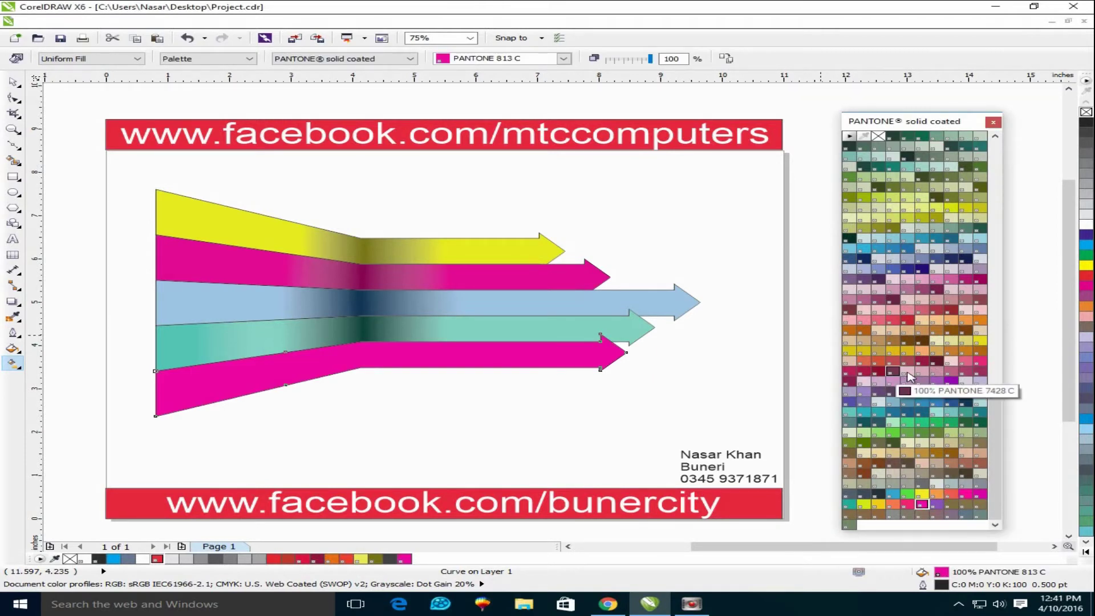
{"action": "left_click", "coordinate": [980, 279]}
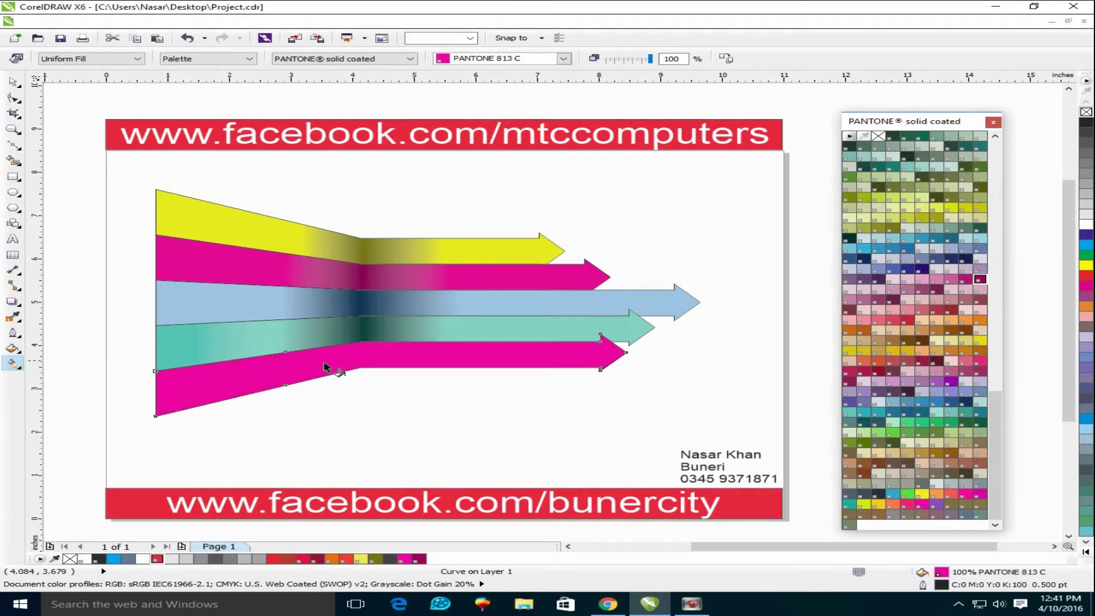
Step: Replace it with a linear gradient that is gold at both ends
{"action": "left_click_drag", "start_coordinate": [249, 374], "coordinate": [600, 368]}
{"action": "left_click_drag", "start_coordinate": [921, 504], "coordinate": [600, 367]}
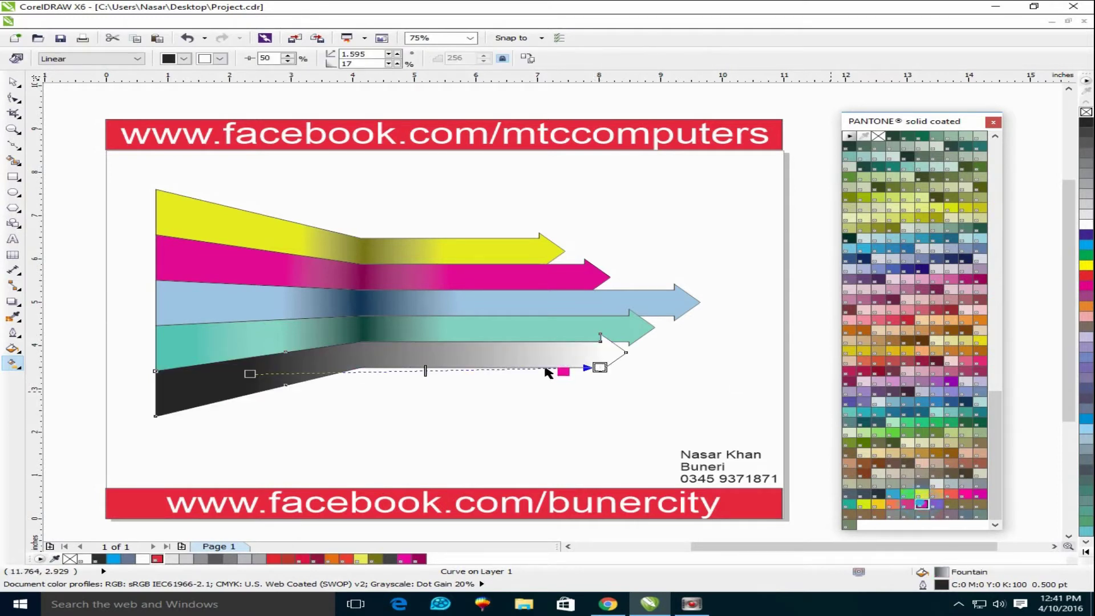
{"action": "left_click_drag", "start_coordinate": [850, 351], "coordinate": [600, 367]}
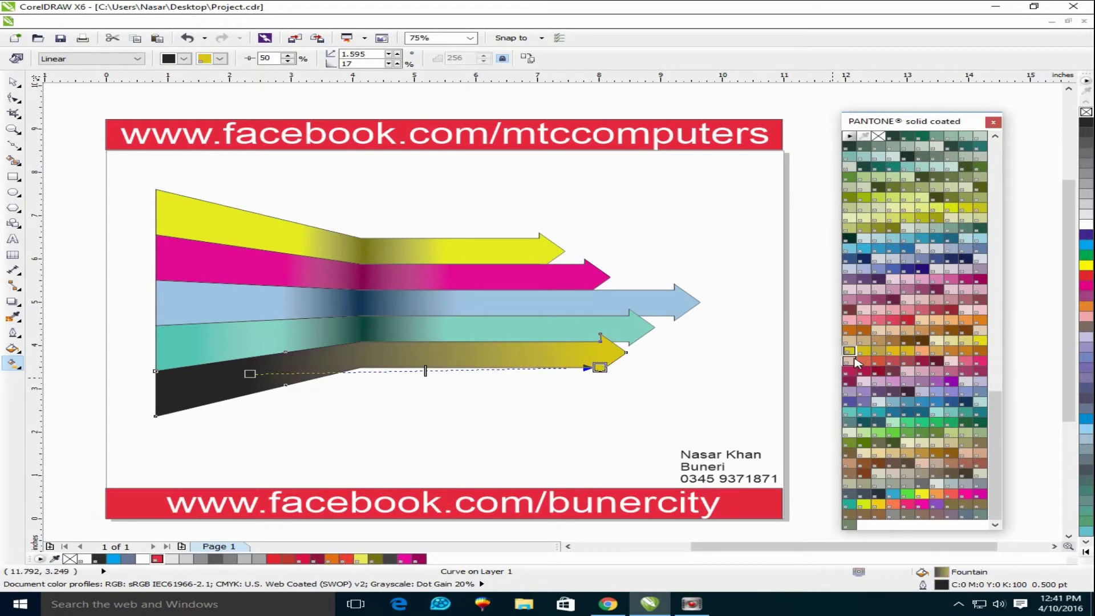
{"action": "left_click_drag", "start_coordinate": [252, 372], "coordinate": [251, 372]}
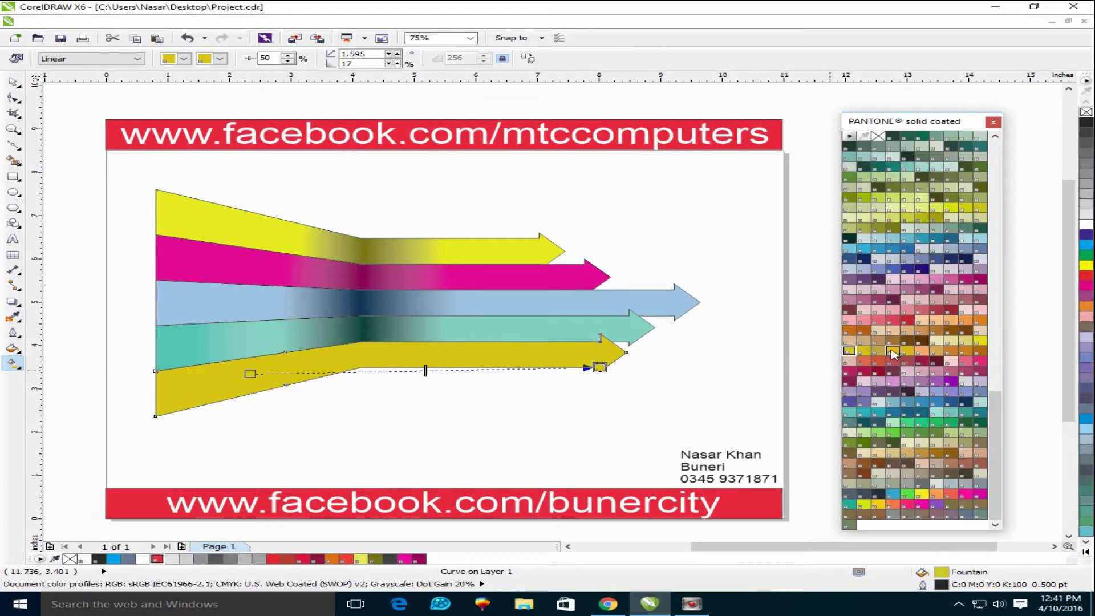
Step: Add an orange stop midway with yellow stops on either side
{"action": "left_click_drag", "start_coordinate": [864, 330], "coordinate": [365, 371]}
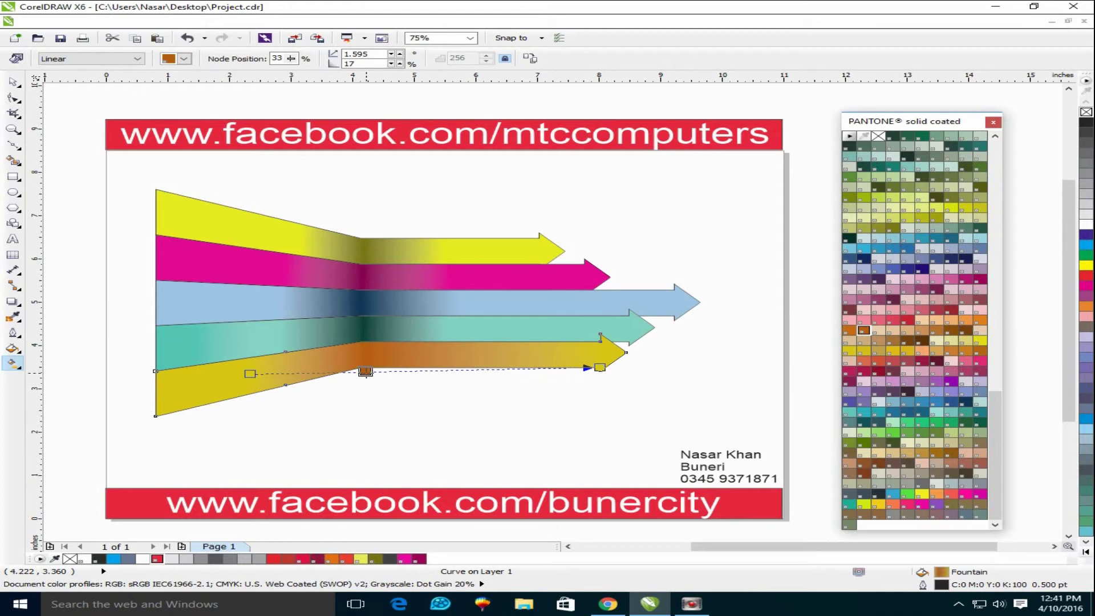
{"action": "left_click_drag", "start_coordinate": [849, 351], "coordinate": [439, 371]}
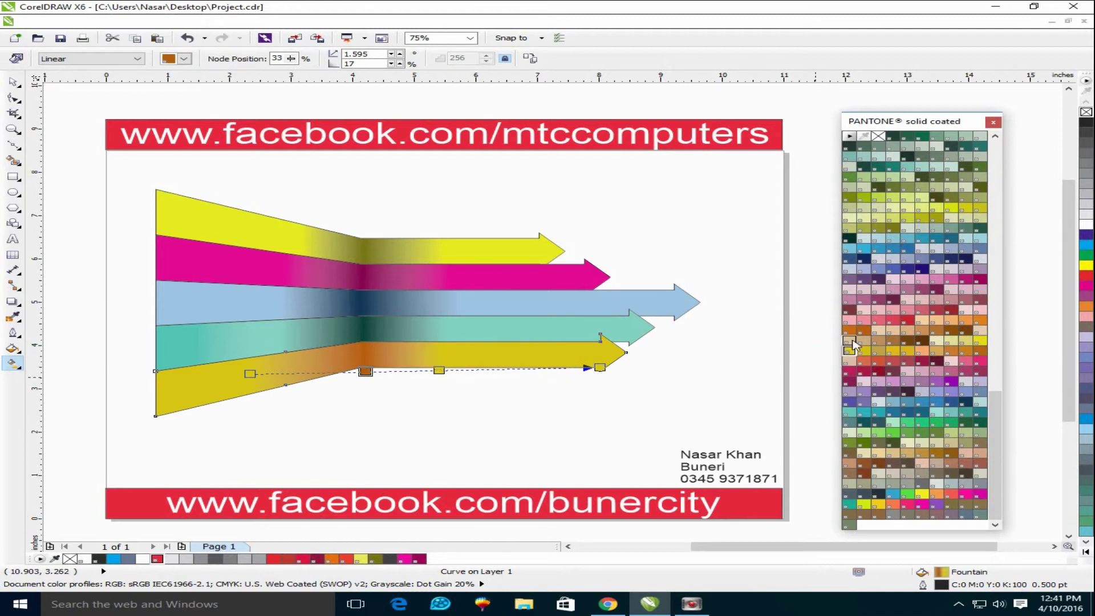
{"action": "left_click_drag", "start_coordinate": [850, 349], "coordinate": [303, 373]}
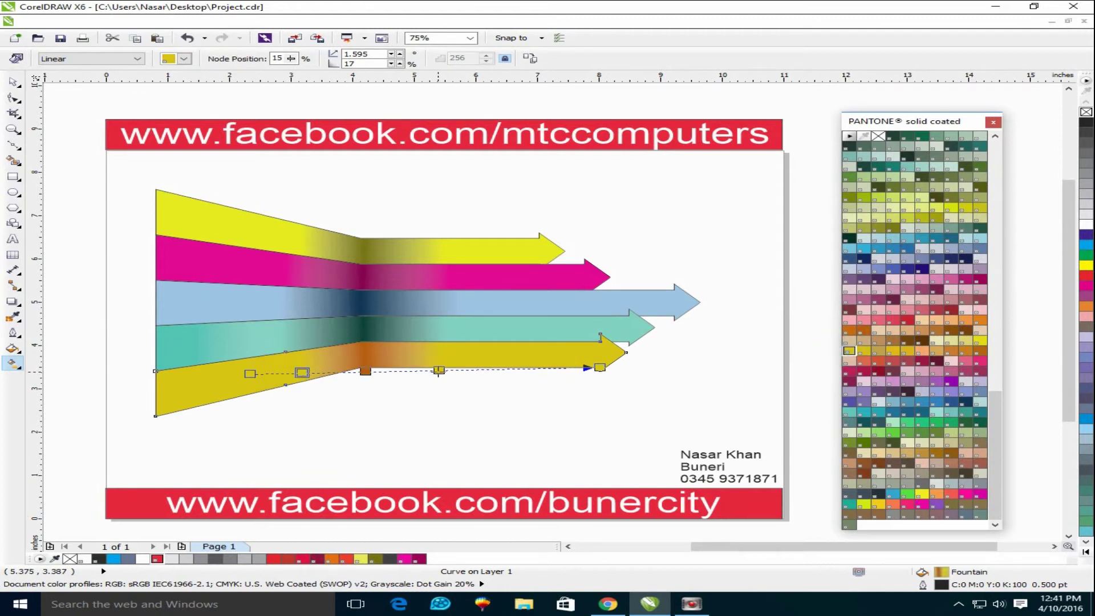
Step: Remove the outlines from all five arrows
{"action": "left_click", "coordinate": [12, 82]}
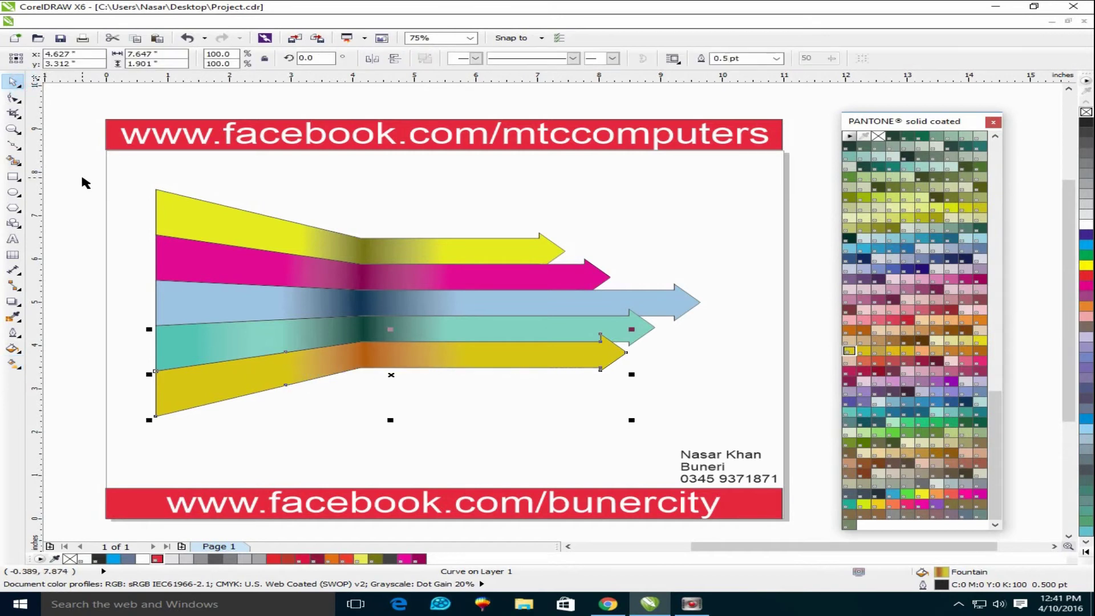
{"action": "left_click", "coordinate": [85, 183]}
{"action": "scroll", "coordinate": [351, 347], "scroll_direction": "up", "scroll_amount": 4}
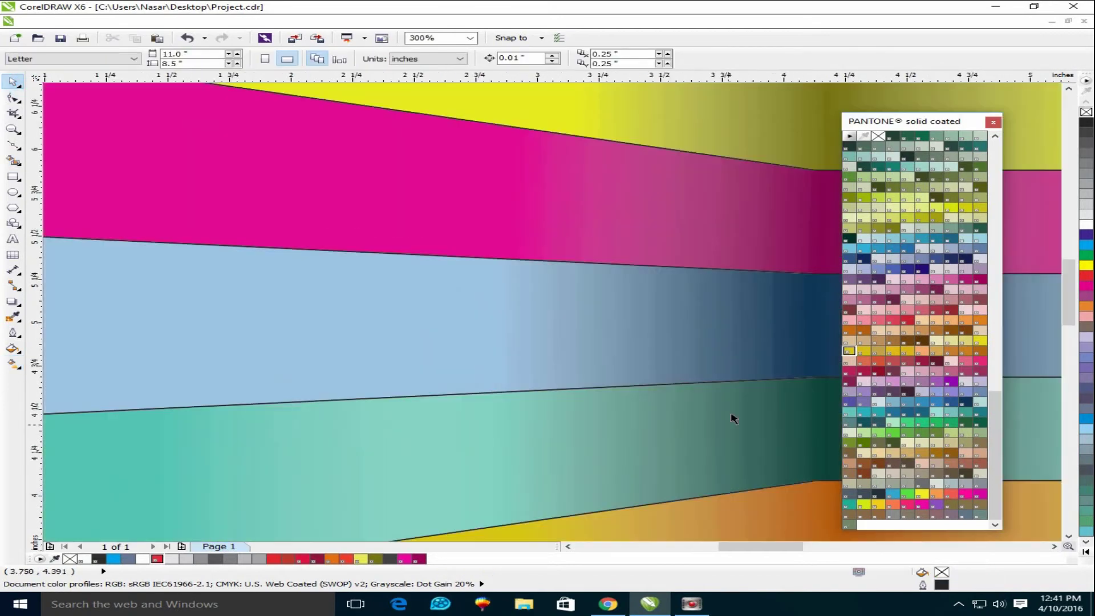
{"action": "scroll", "coordinate": [721, 413], "scroll_direction": "down", "scroll_amount": 4}
{"action": "left_click", "coordinate": [1055, 549]}
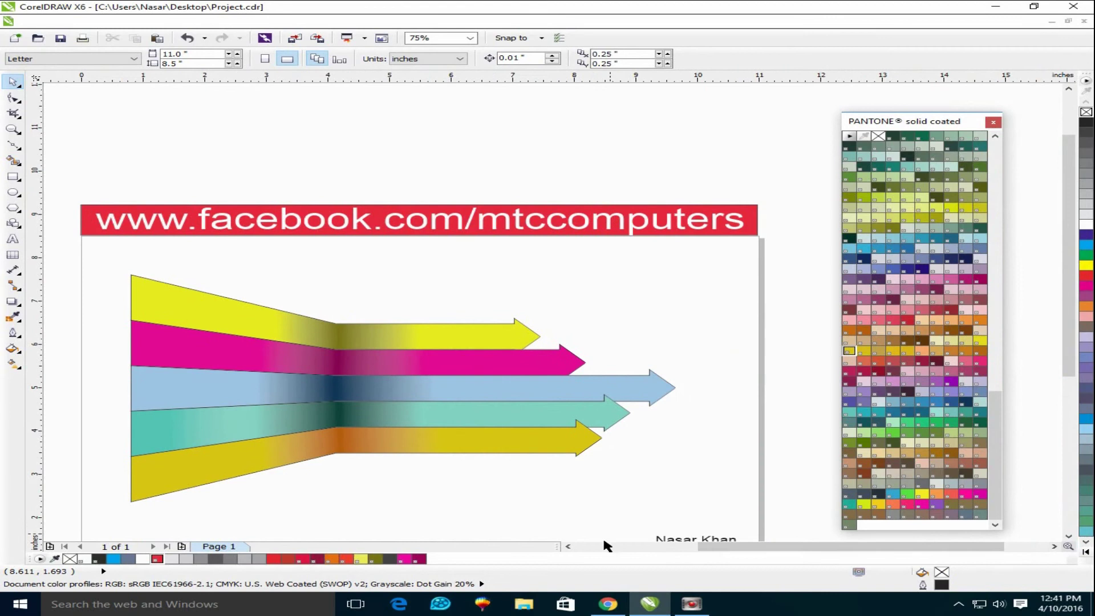
{"action": "left_click_drag", "start_coordinate": [144, 254], "coordinate": [797, 518]}
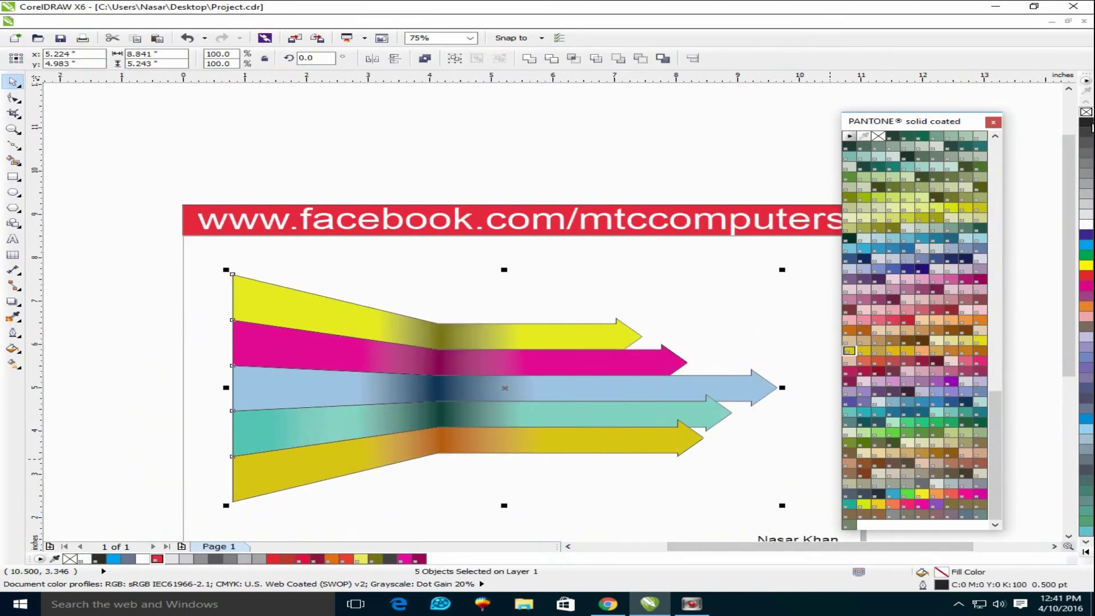
{"action": "left_click", "coordinate": [377, 257]}
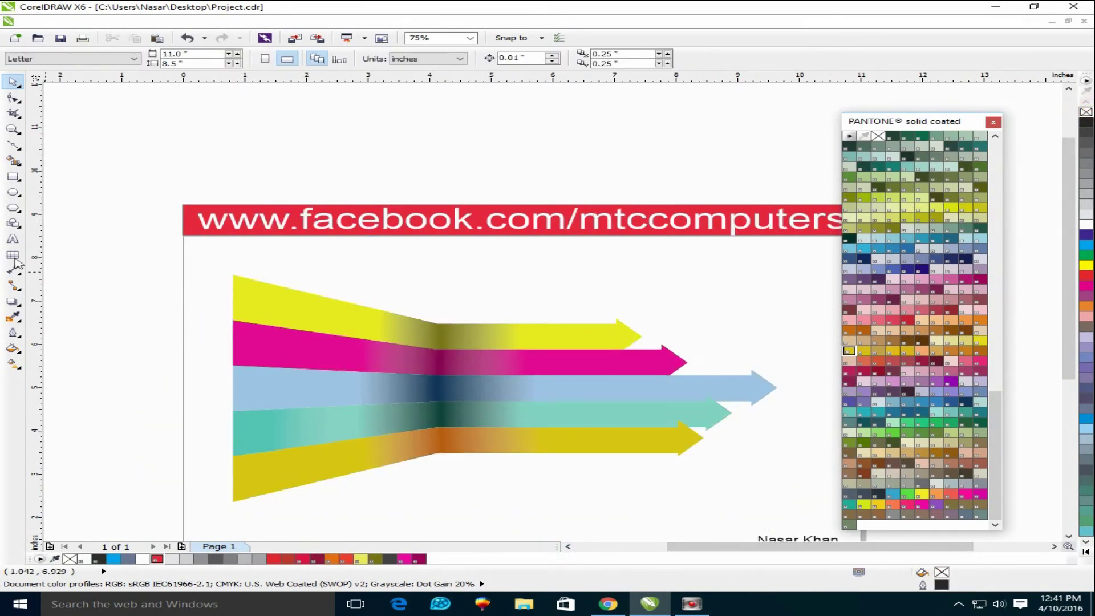
Step: Draw a closed four-sided Bezier shape spanning the arrows' middle section
{"action": "left_click", "coordinate": [12, 145]}
{"action": "left_click", "coordinate": [334, 298]}
{"action": "left_click", "coordinate": [437, 323]}
{"action": "left_click", "coordinate": [548, 323]}
{"action": "left_click", "coordinate": [565, 453]}
{"action": "left_click", "coordinate": [437, 454]}
{"action": "left_click", "coordinate": [346, 474]}
{"action": "left_click", "coordinate": [334, 299]}
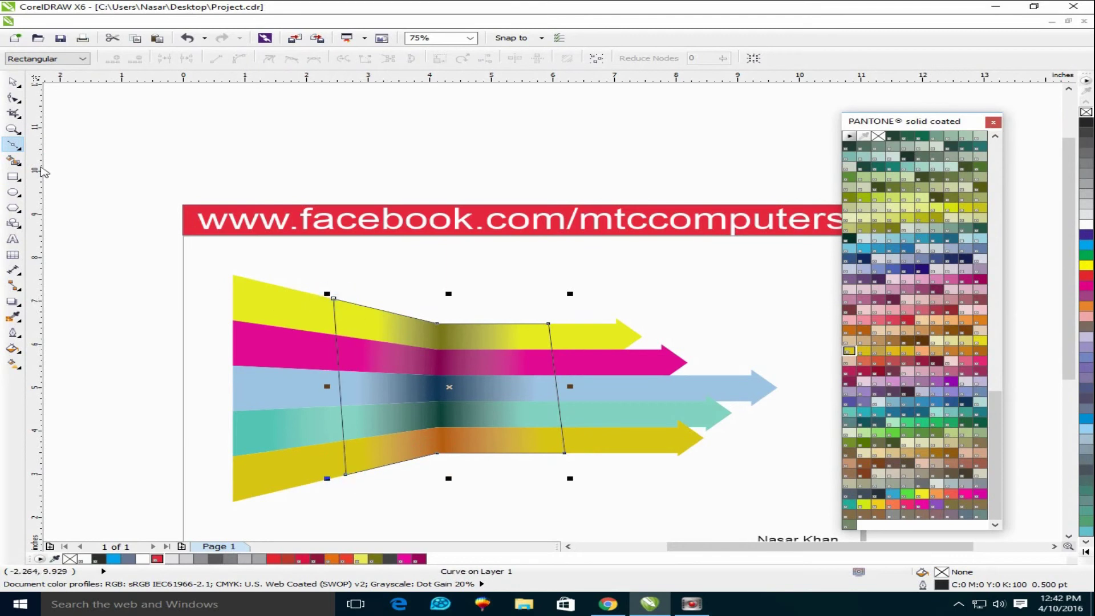